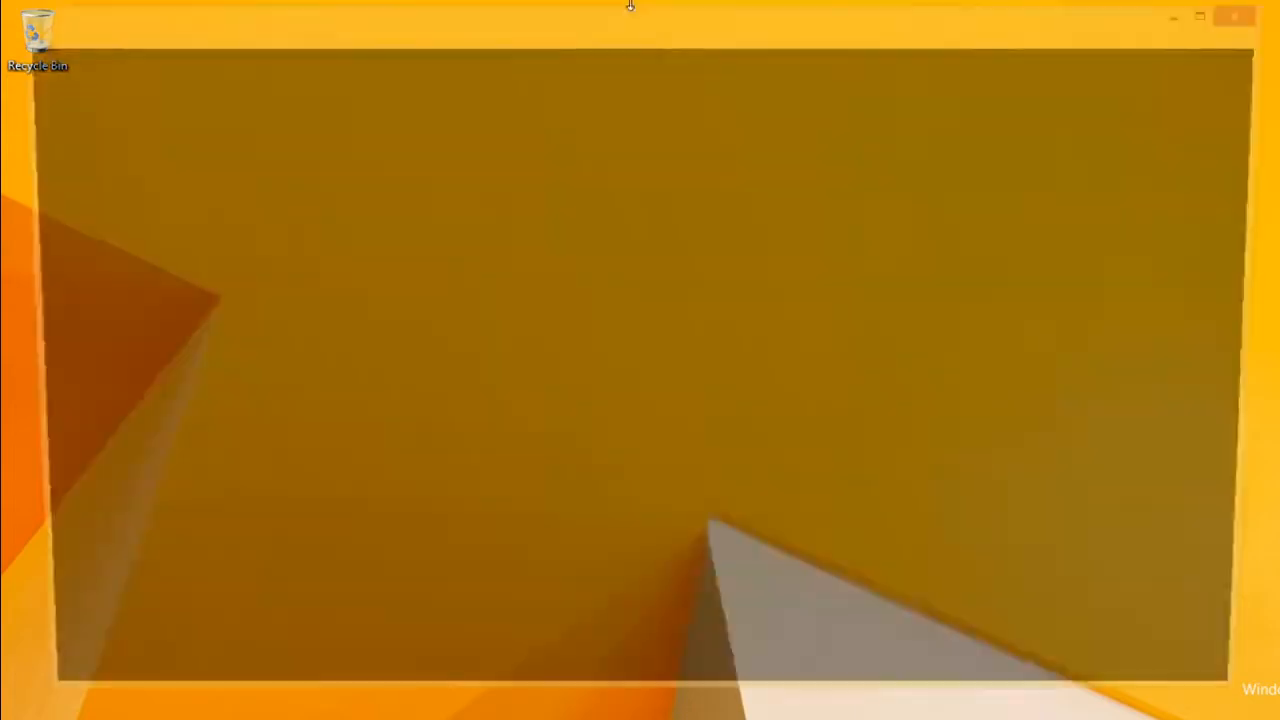
Search the web for "intellij" and open the IntelliJ IDEA download page for Windows on the JetBrains site
text(intellij)
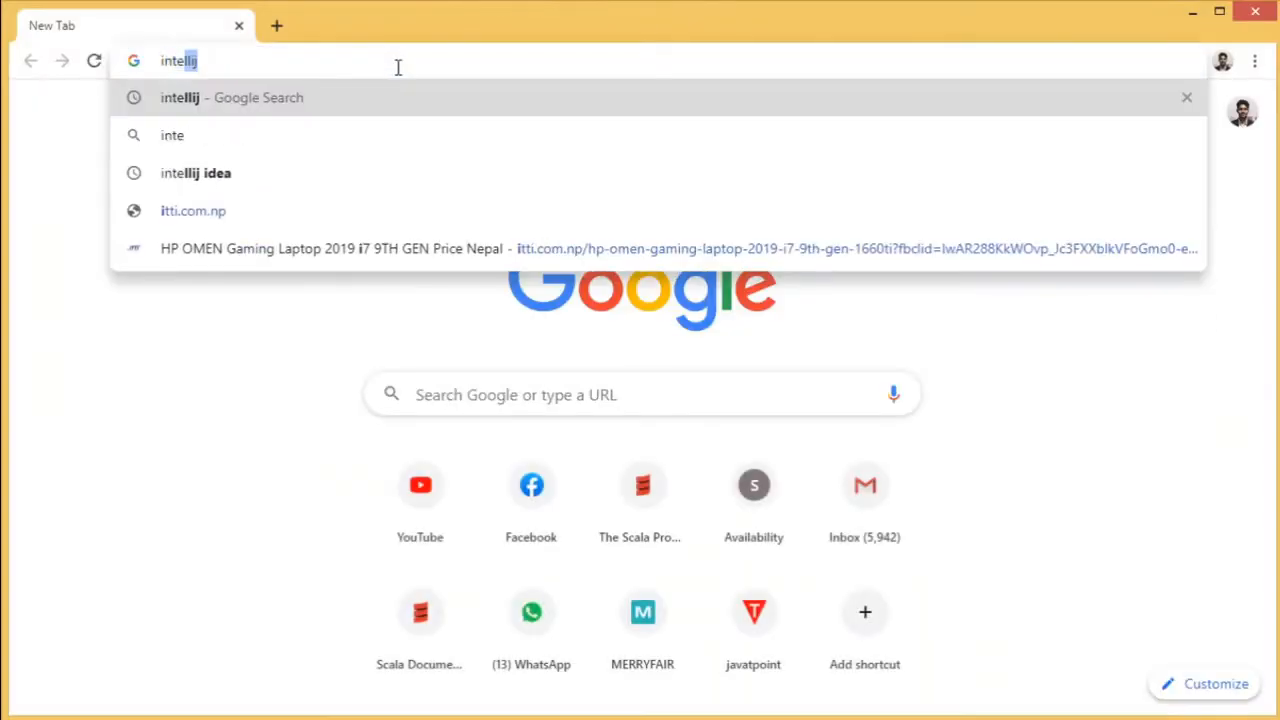
key(Return)
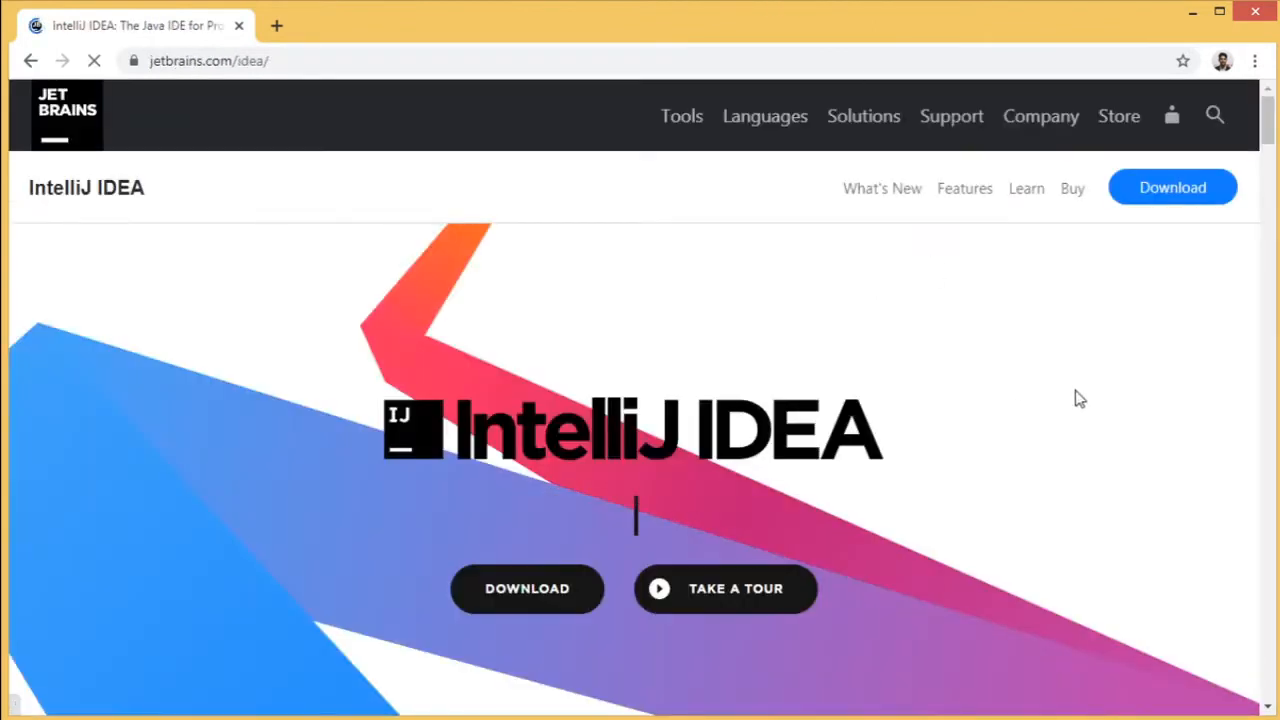
click(509, 600)
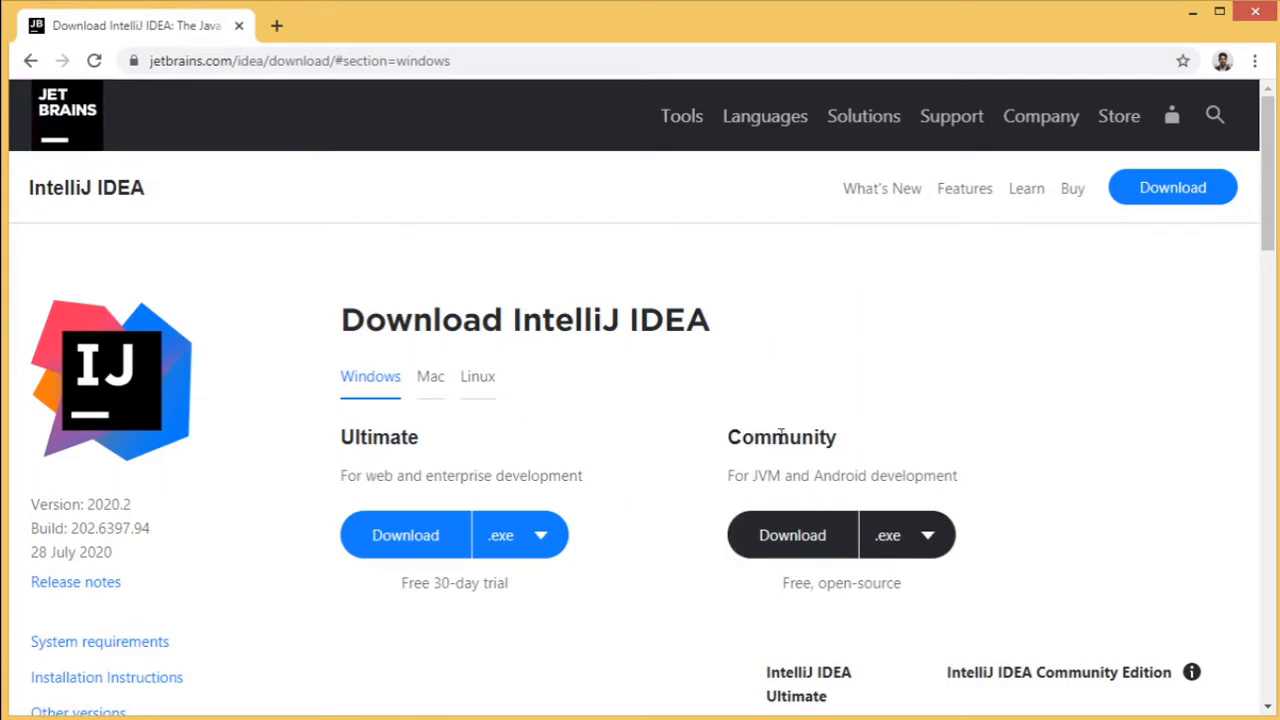
Compare the Ultimate and Community editions of IntelliJ IDEA in the feature table on the download page
double_click(381, 438)
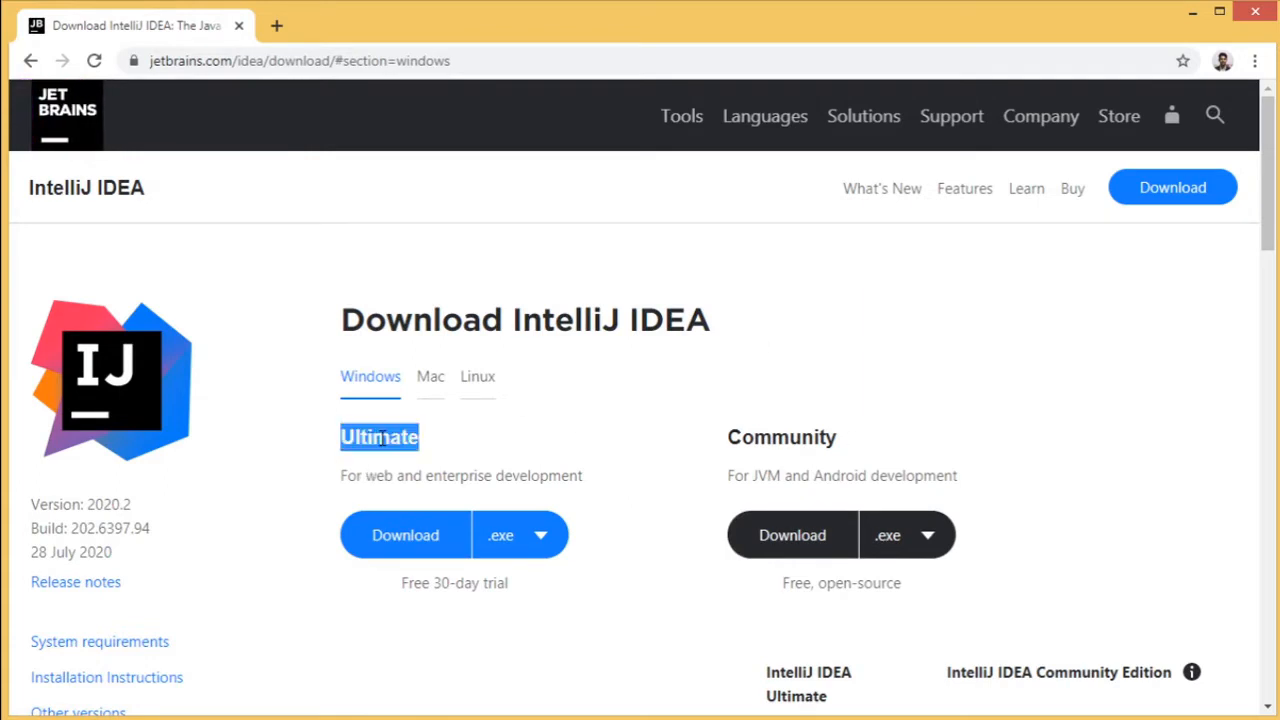
click(445, 436)
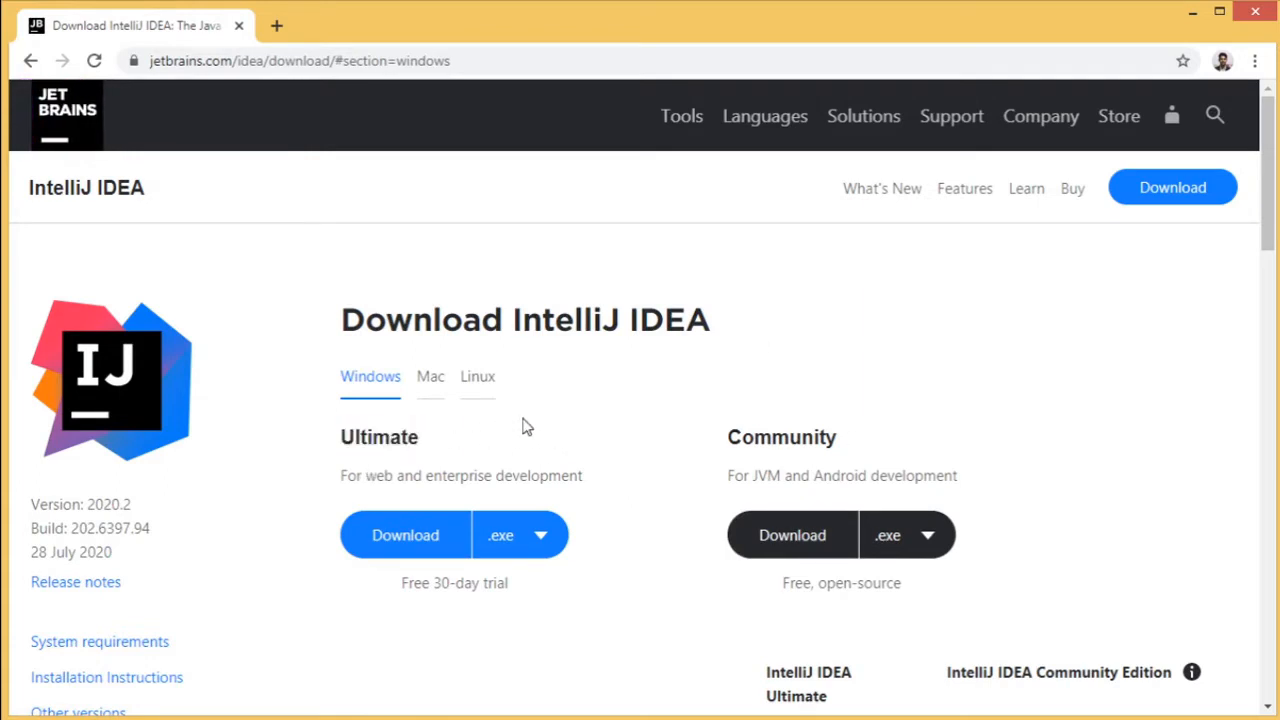
double_click(803, 437)
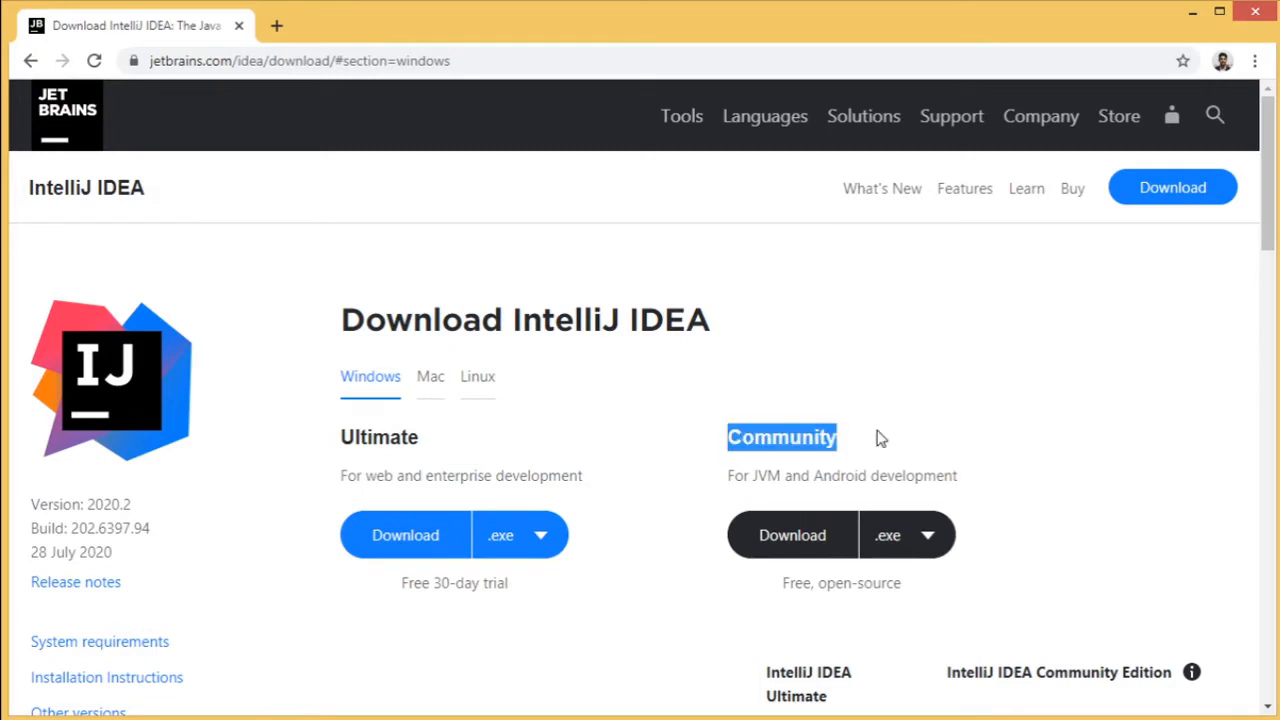
click(880, 437)
scroll(880, 437, down, 1)
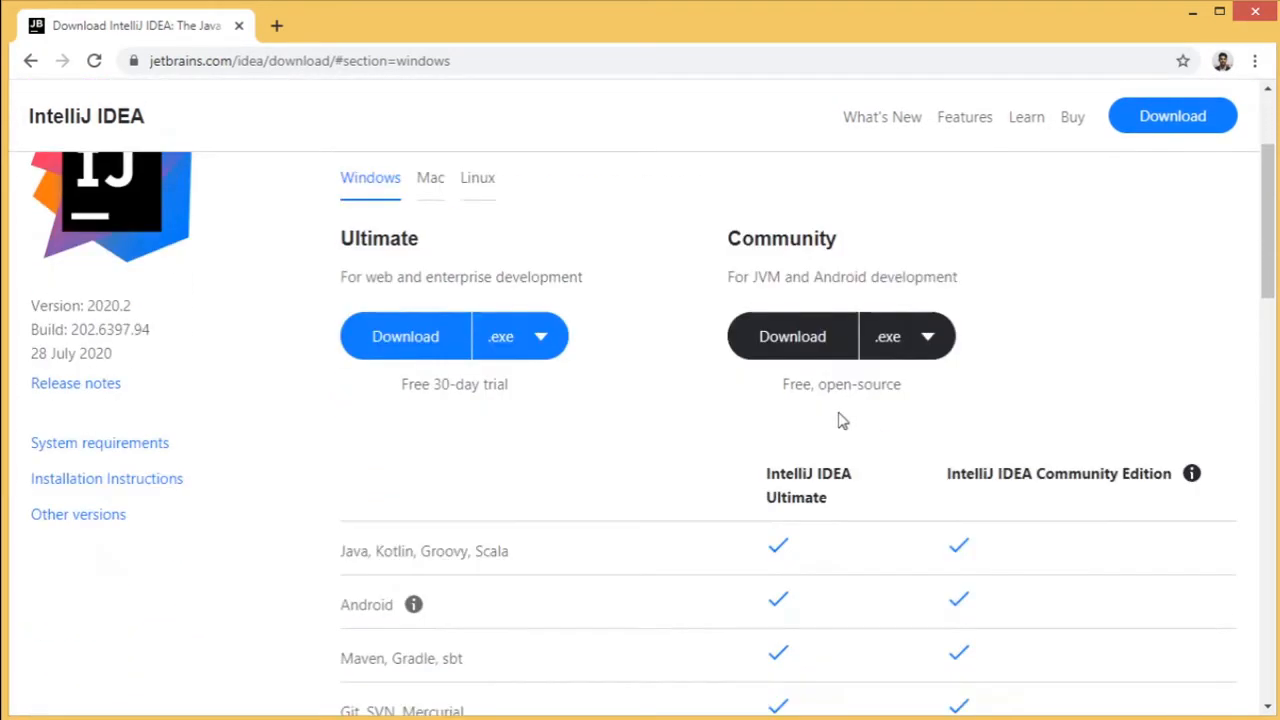
scroll(838, 414, down, 3)
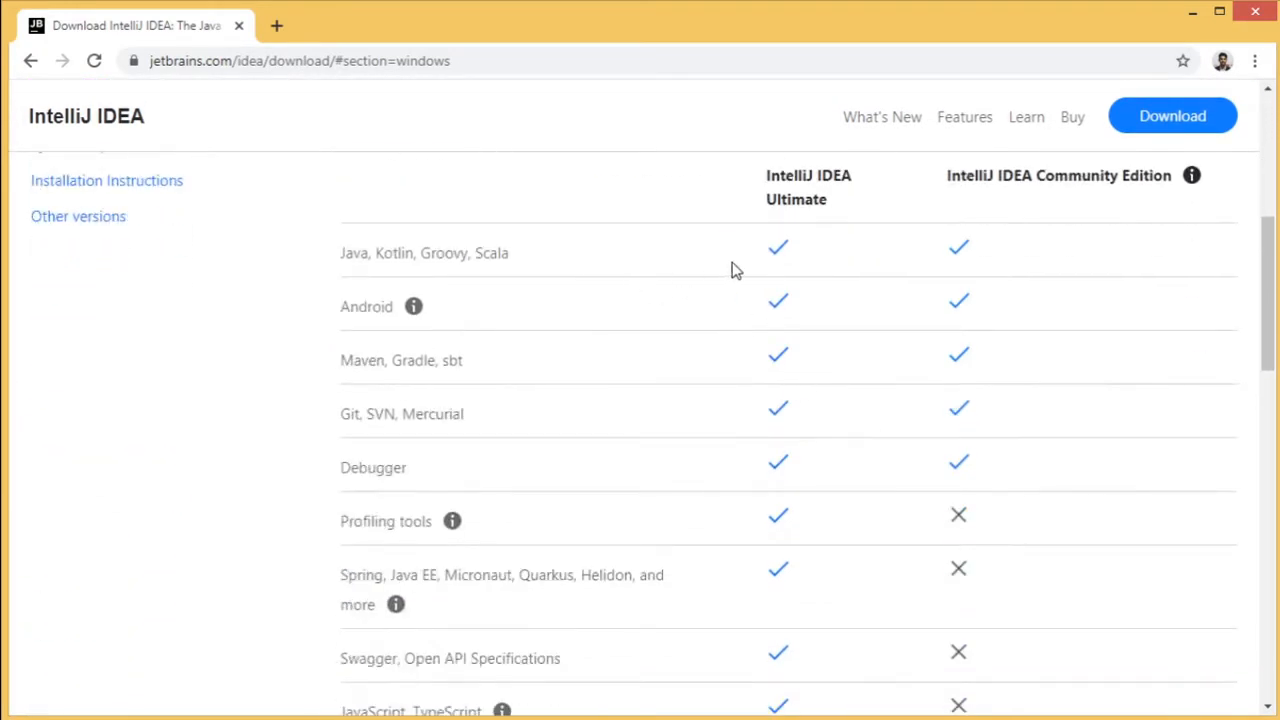
scroll(735, 269, up, 3)
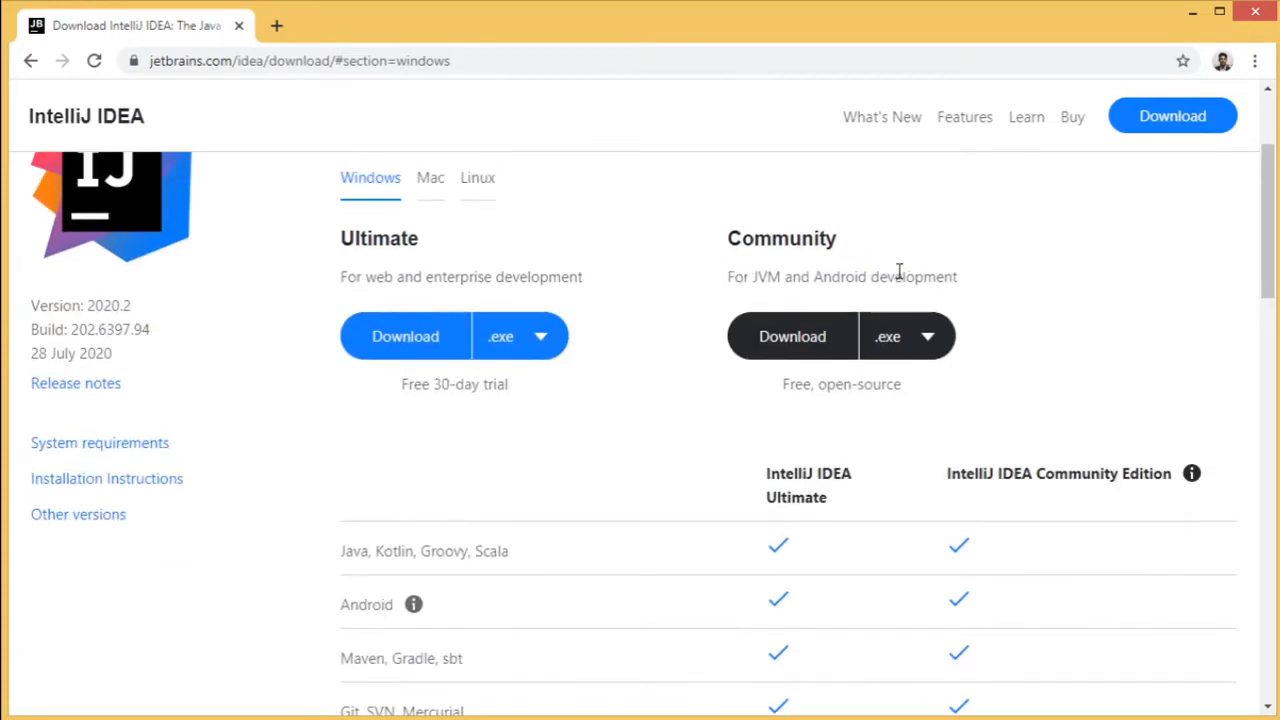
scroll(803, 374, down, 3)
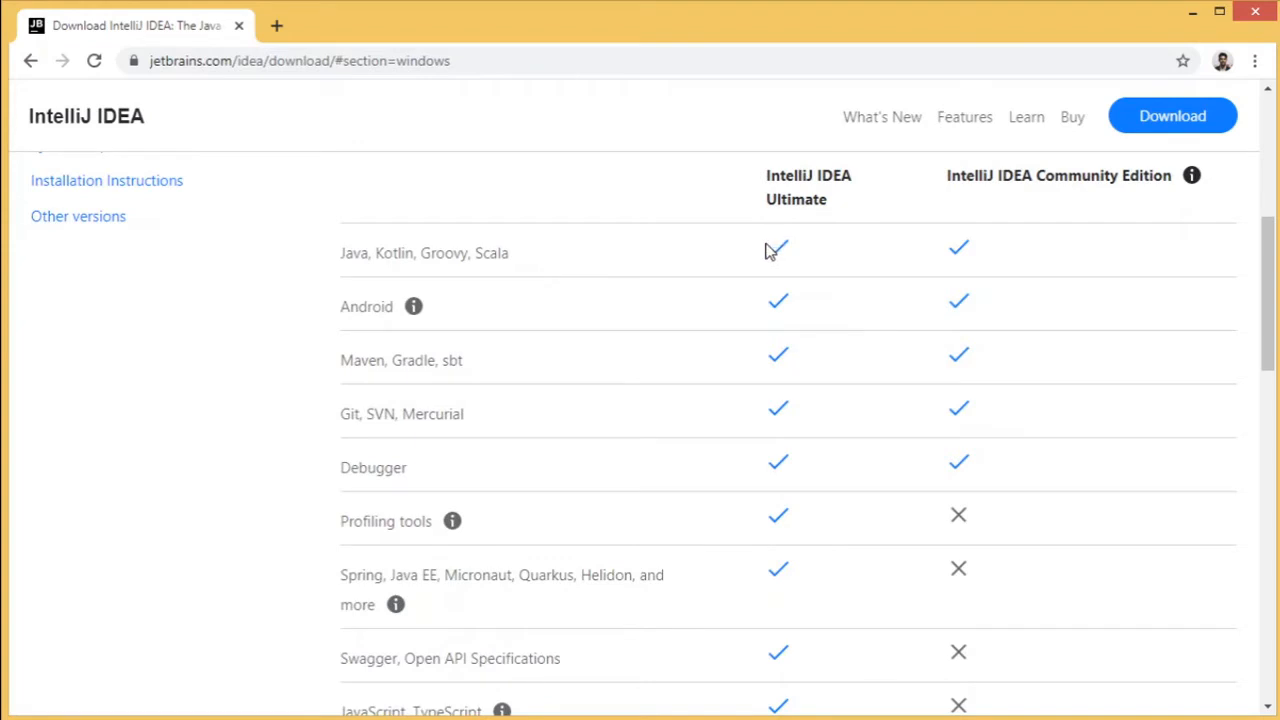
scroll(648, 409, down, 1)
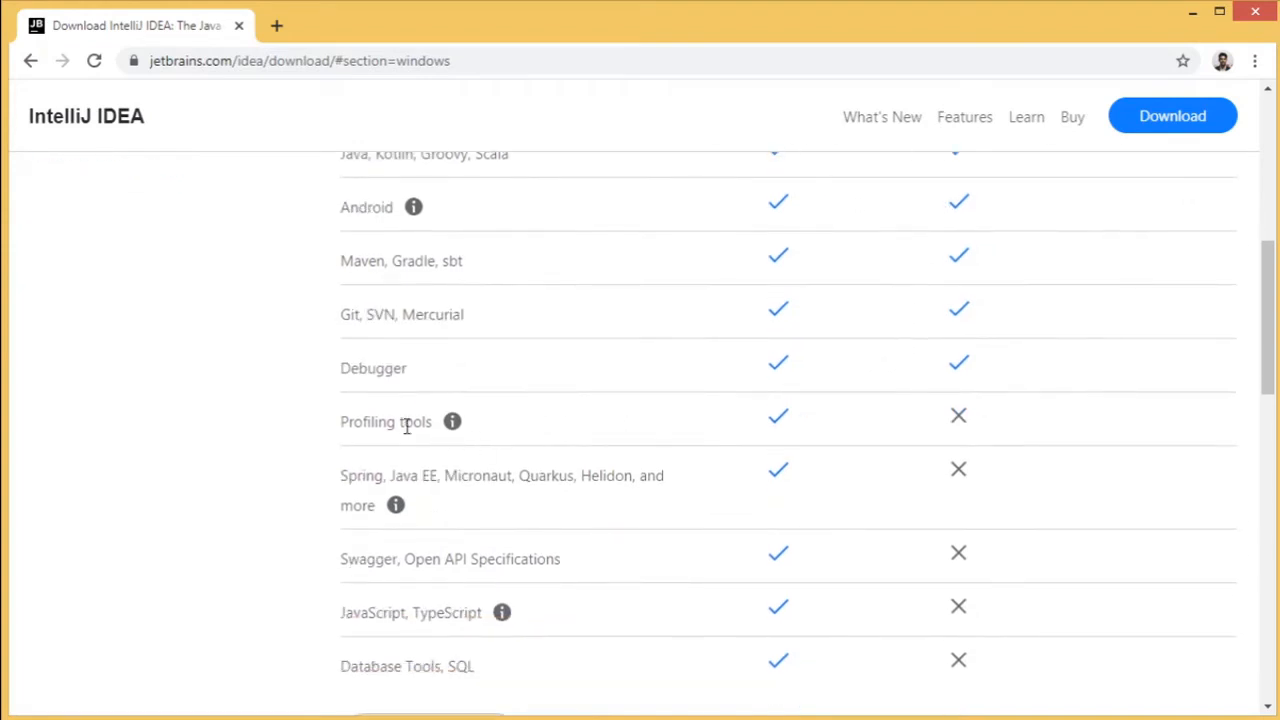
scroll(610, 492, down, 1)
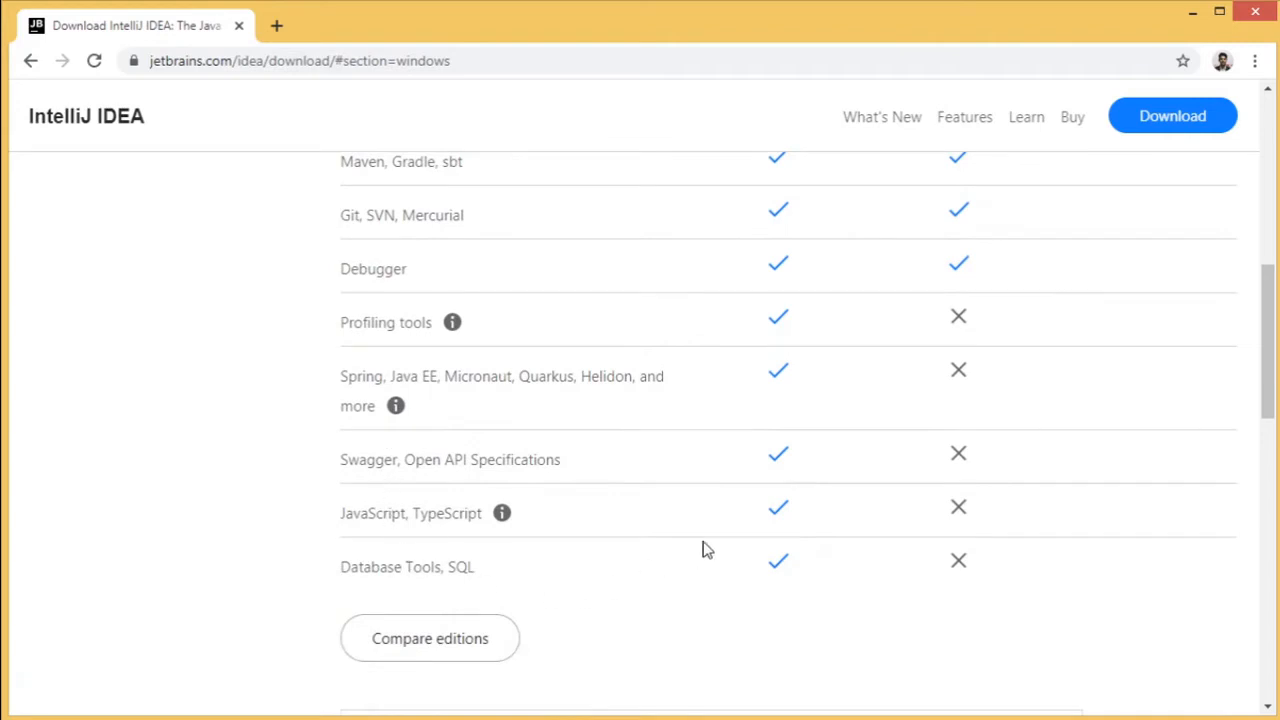
scroll(917, 385, up, 4)
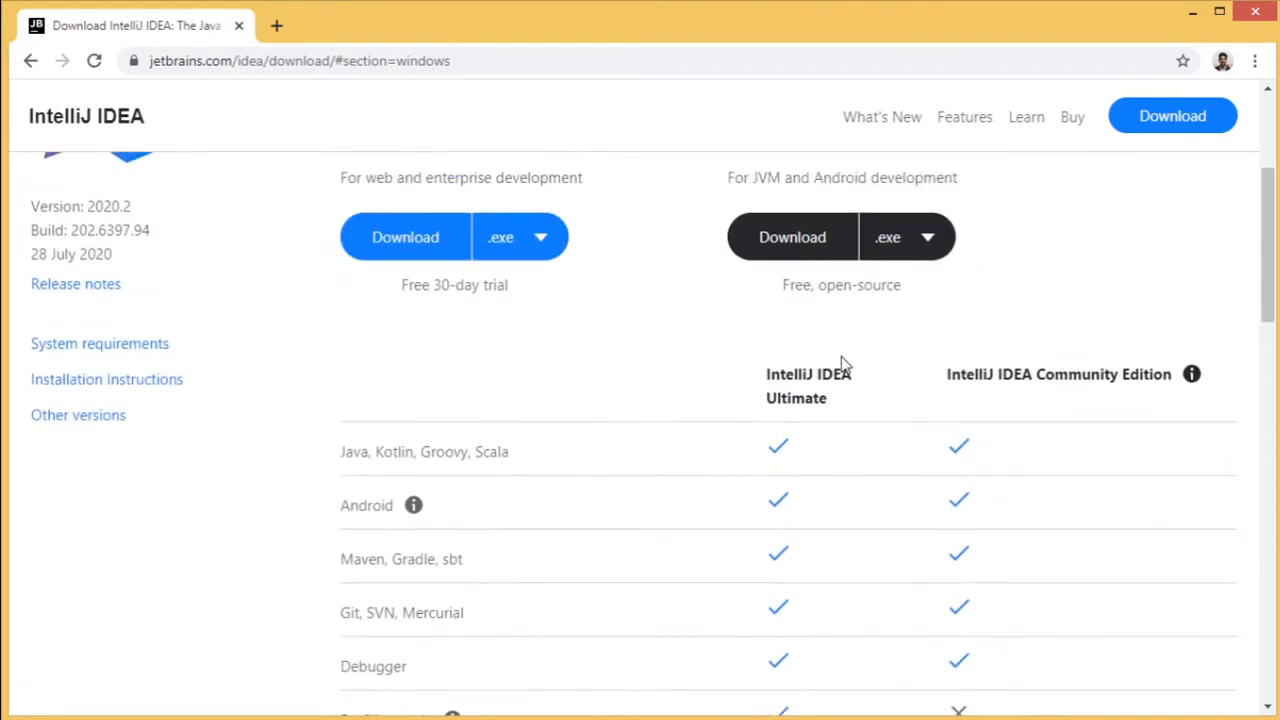
scroll(841, 356, up, 2)
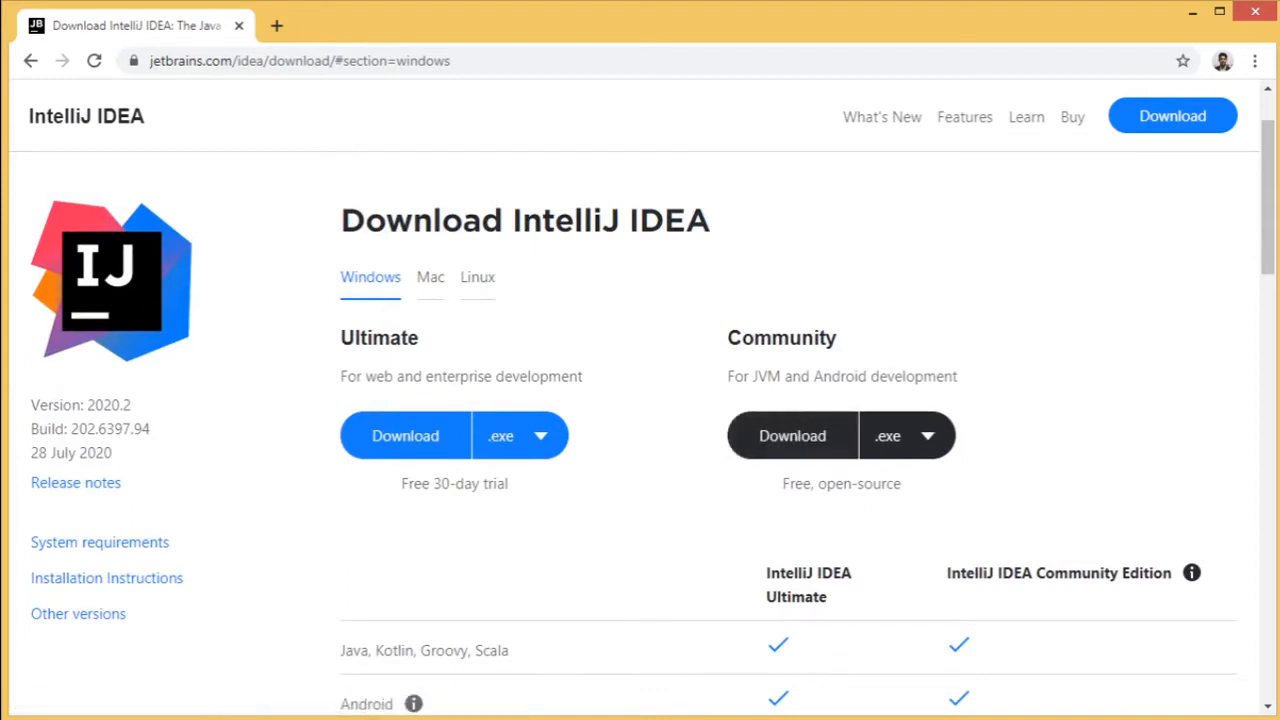
Run the ideaIC-2020.2.exe installer from the Downloads folder and accept the default install location
key(super+e)
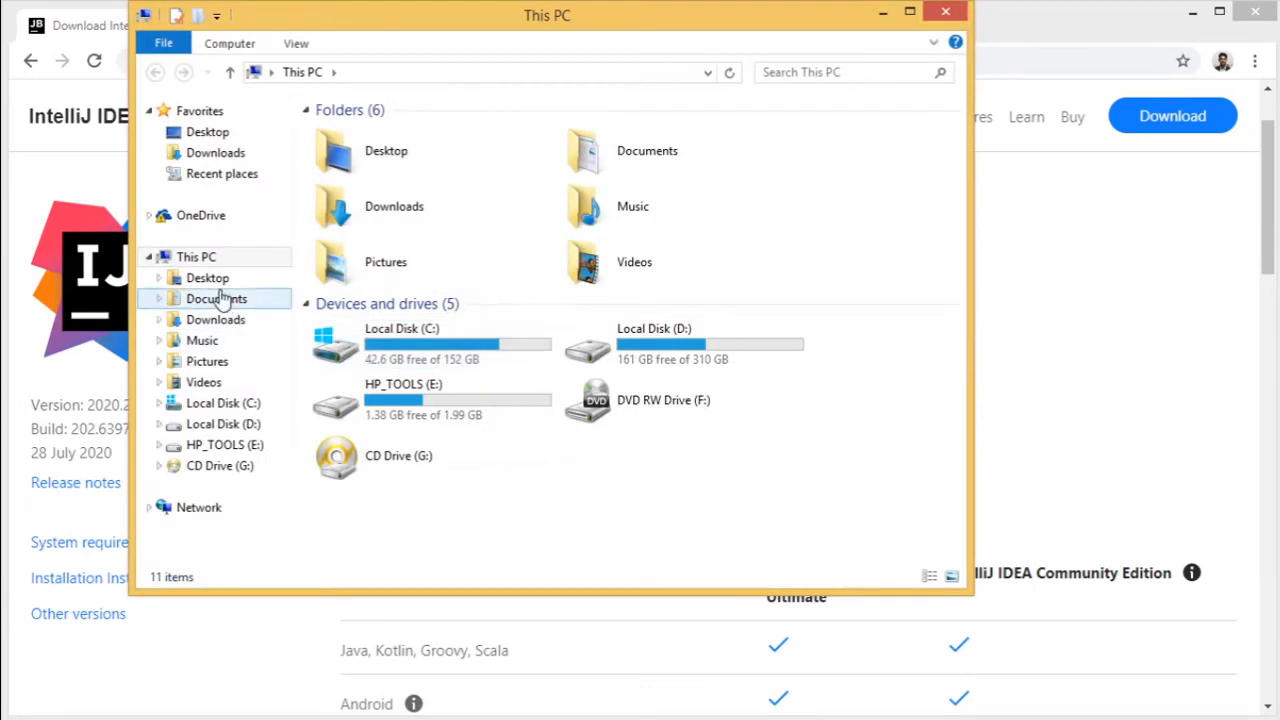
click(225, 321)
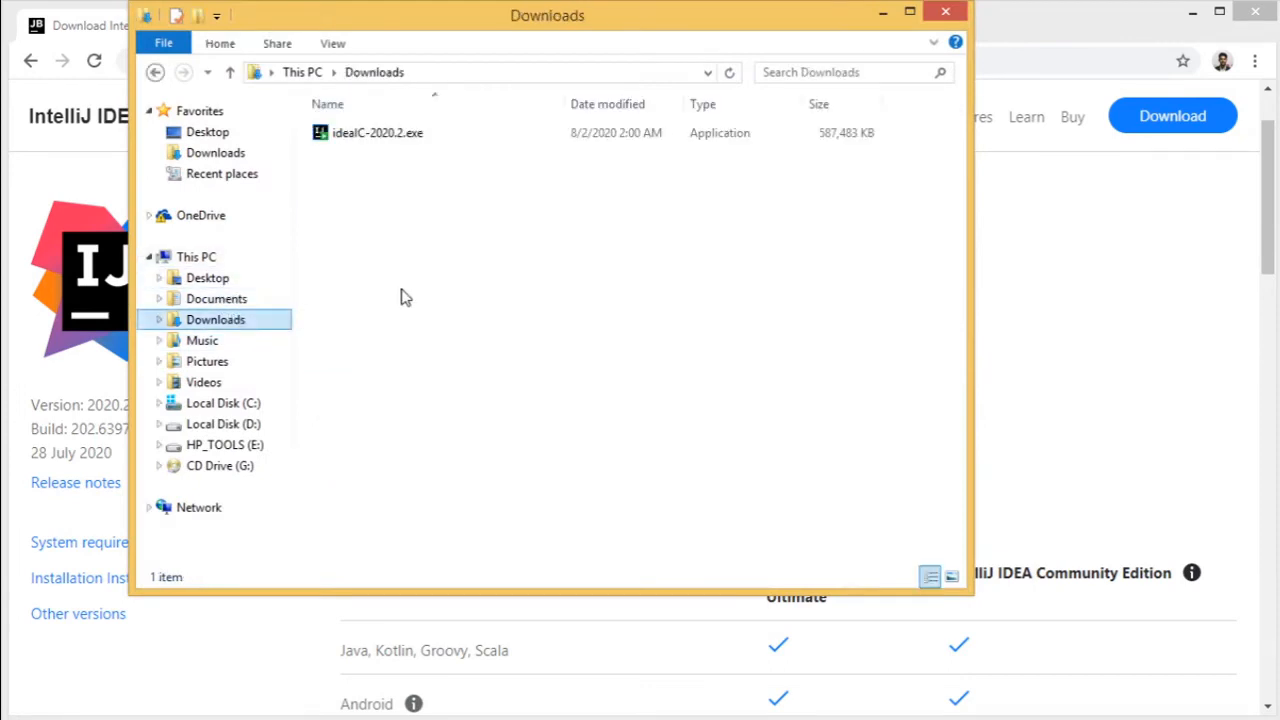
double_click(382, 136)
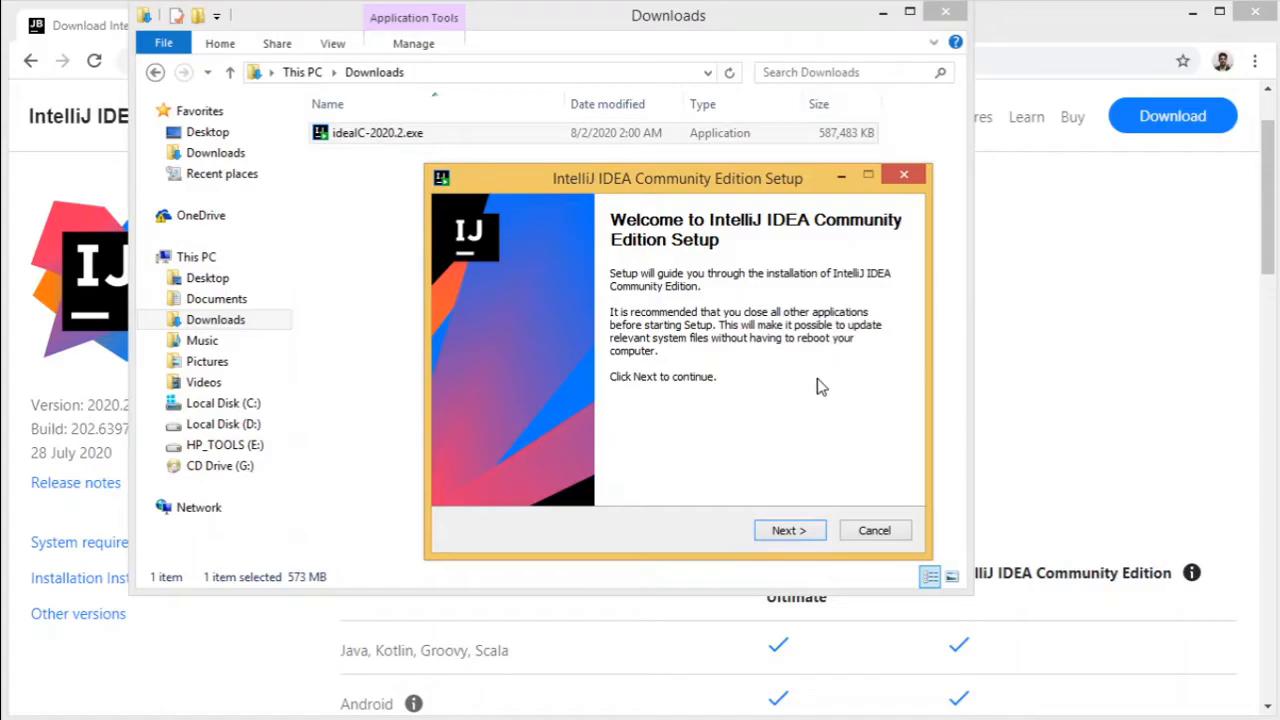
click(786, 533)
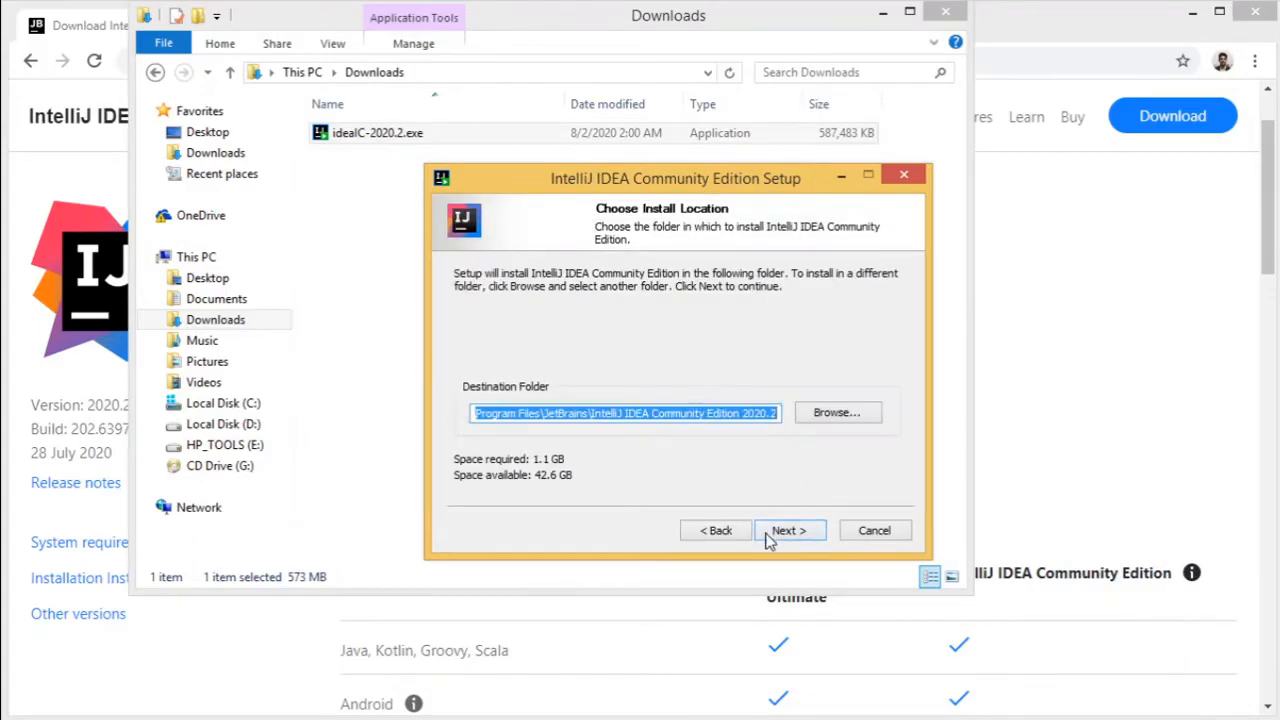
click(770, 538)
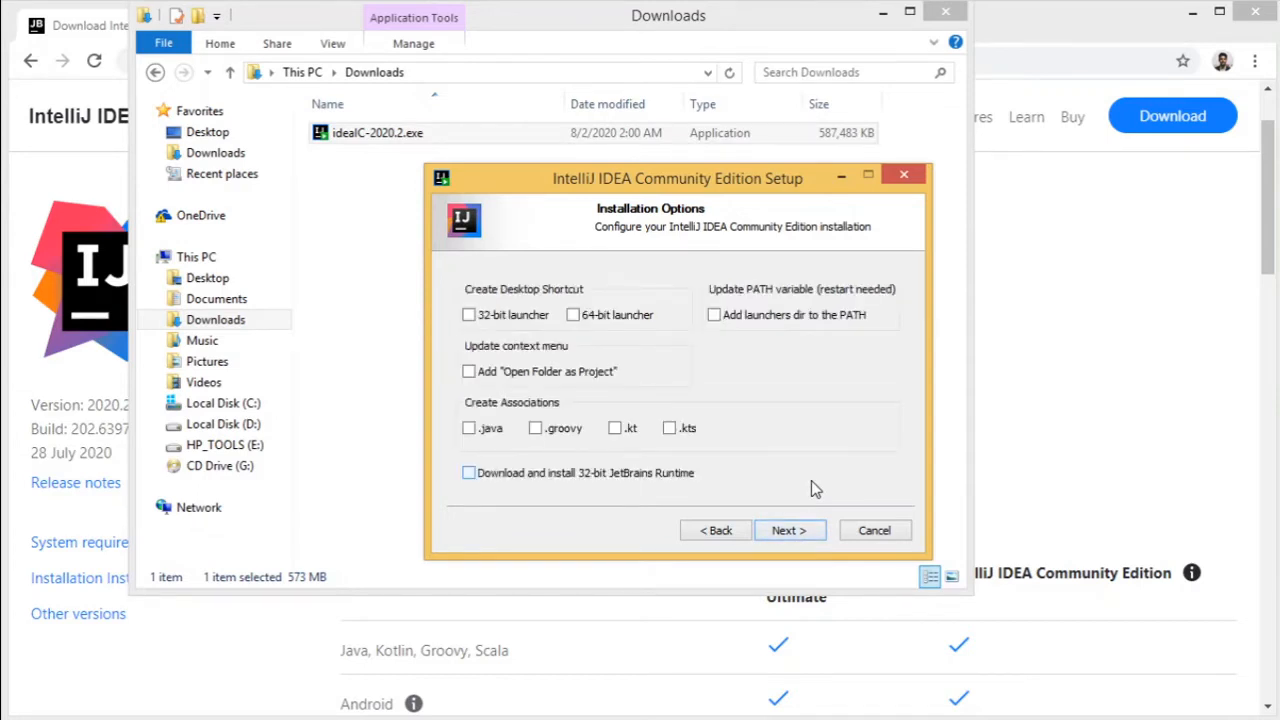
Enable the 64-bit launcher desktop shortcut, adding the launchers dir to the PATH, and the "Open Folder as Project" context menu entry
click(575, 316)
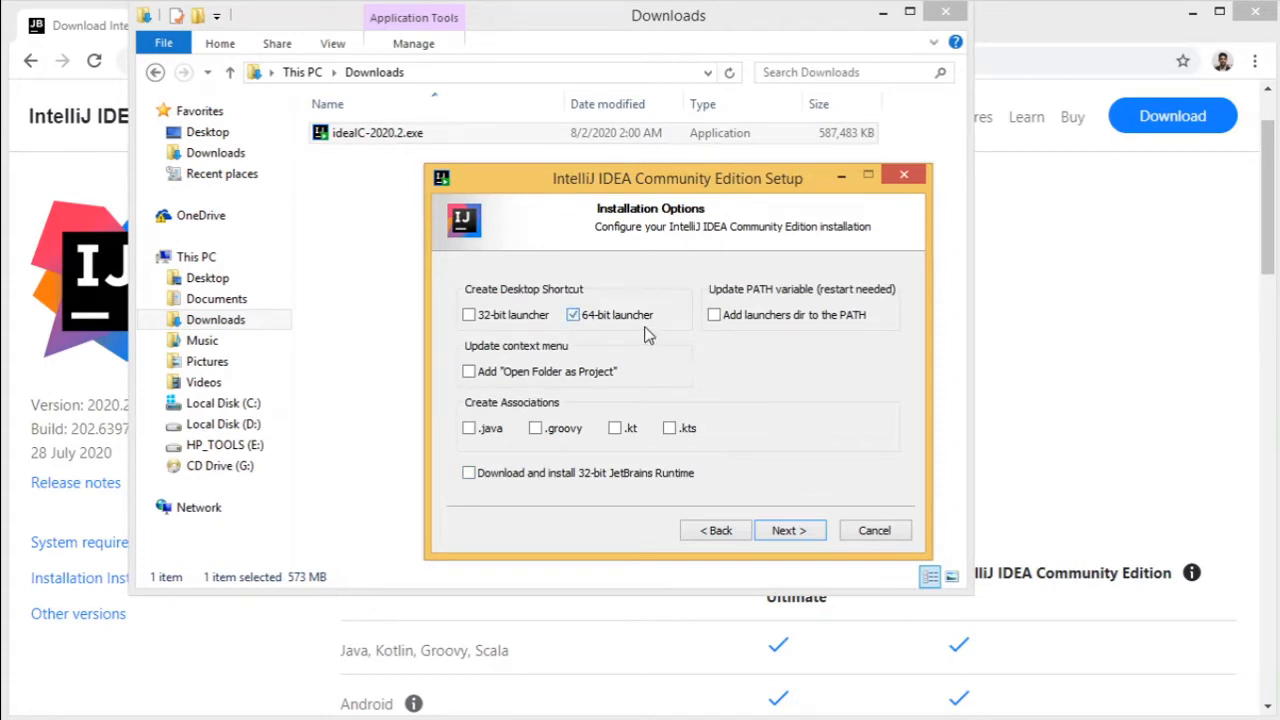
click(714, 316)
click(469, 372)
click(787, 531)
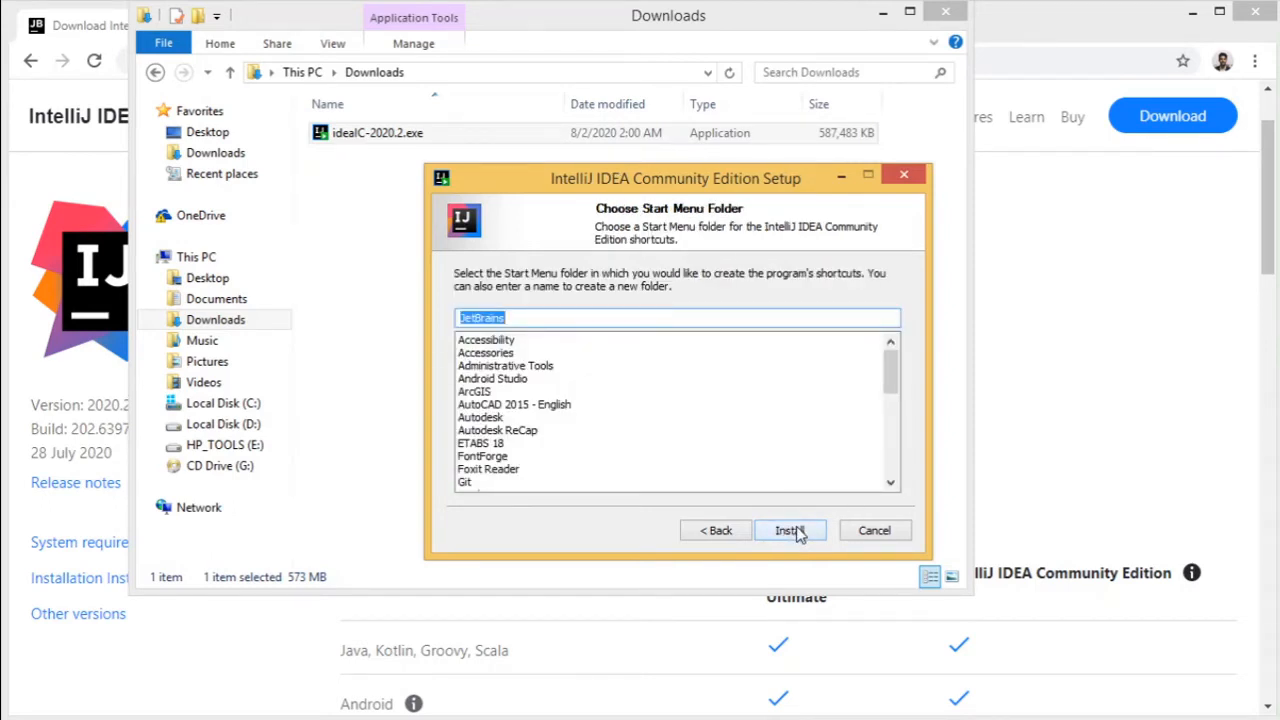
Install IntelliJ IDEA Community Edition with the JetBrains Start menu folder and finish the setup with the Reboot now option
click(795, 531)
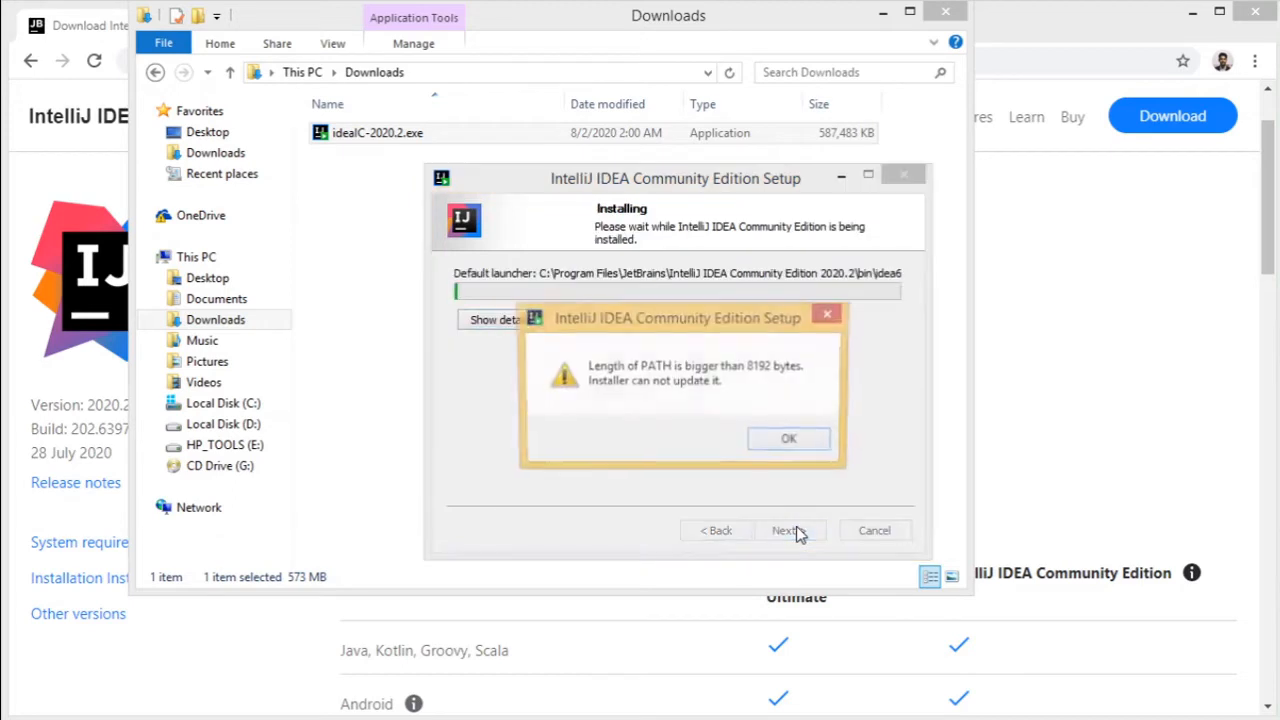
click(786, 446)
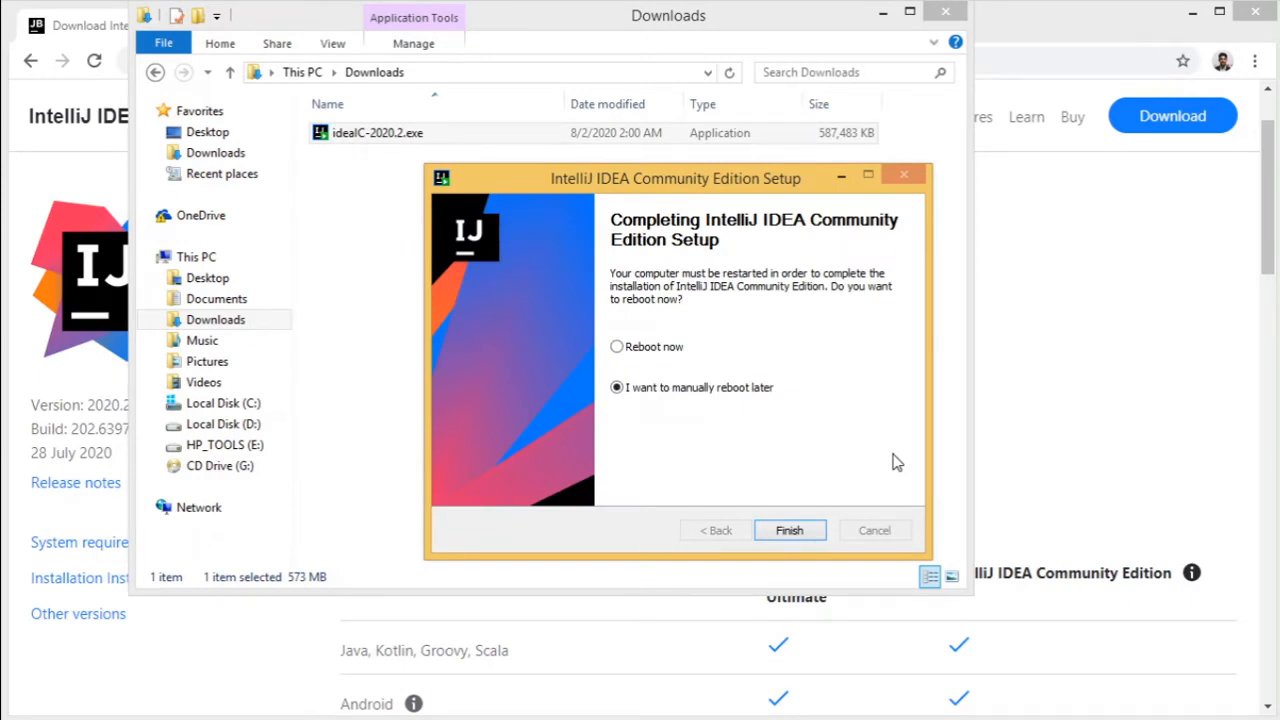
click(669, 350)
click(790, 531)
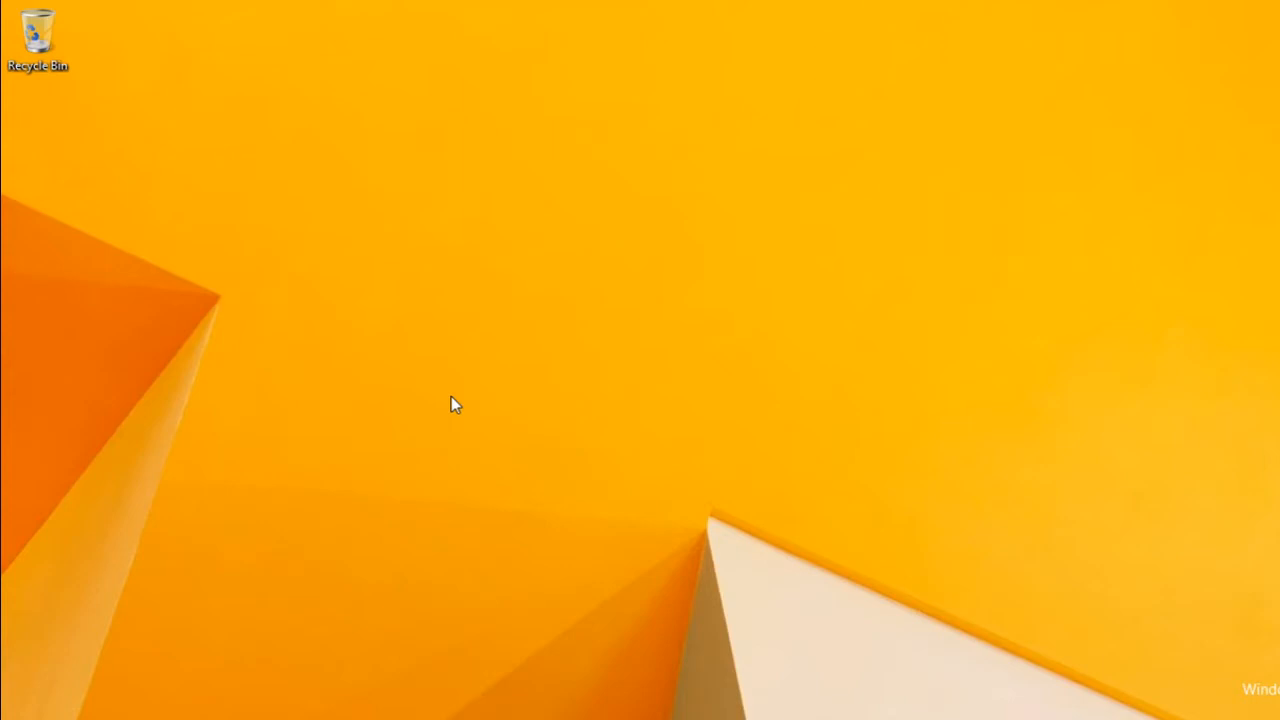
Find and launch IntelliJ IDEA Community Edition 2020.2 from Windows search, and accept the JetBrains user agreement
key(super)
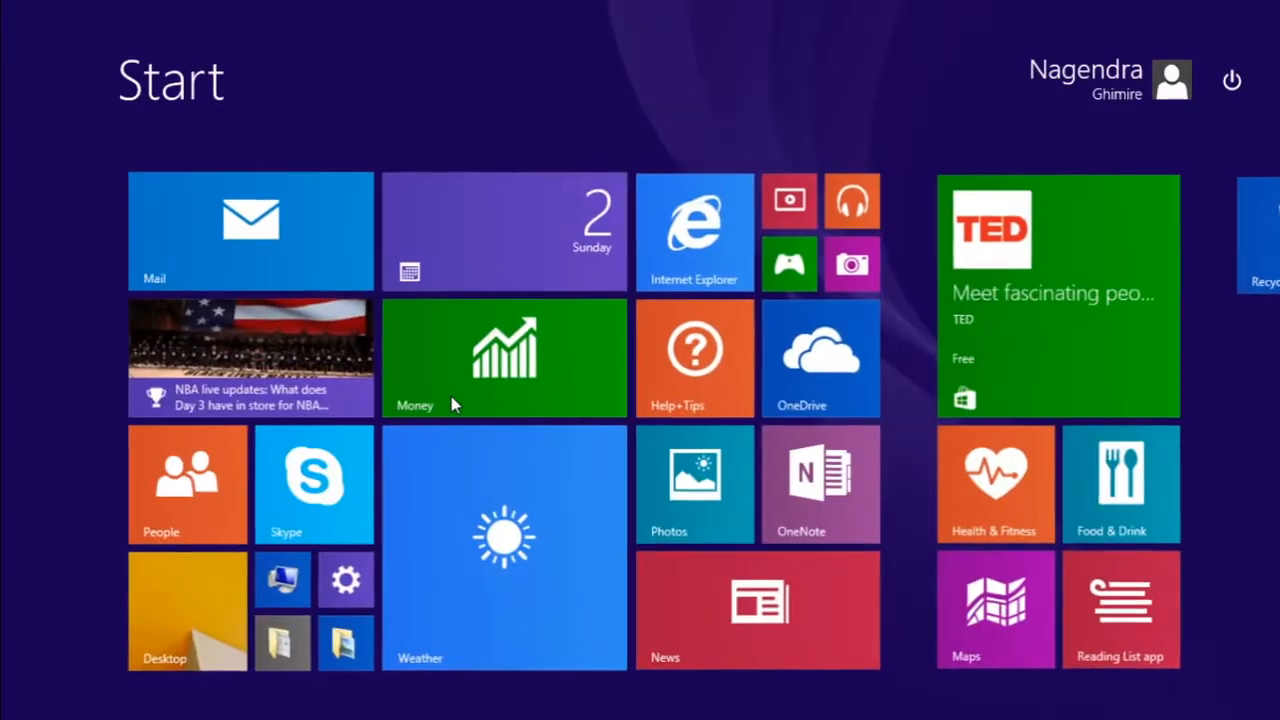
text(intell)
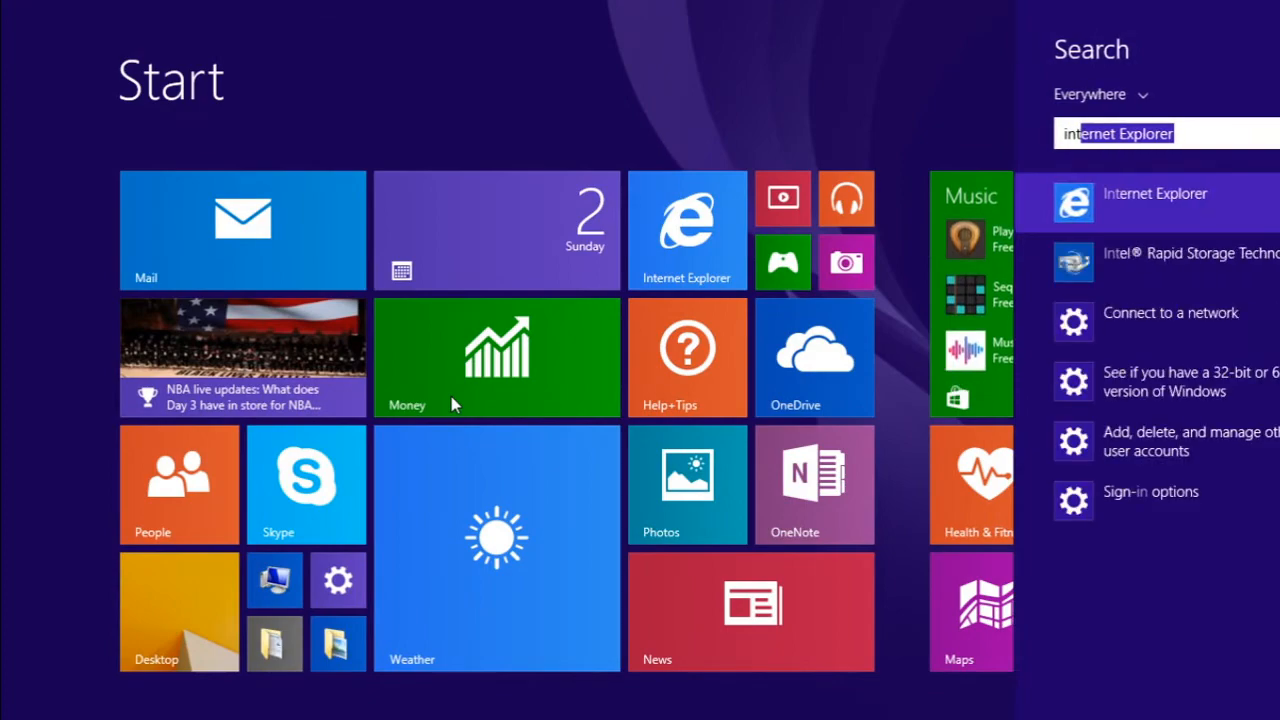
text(i)
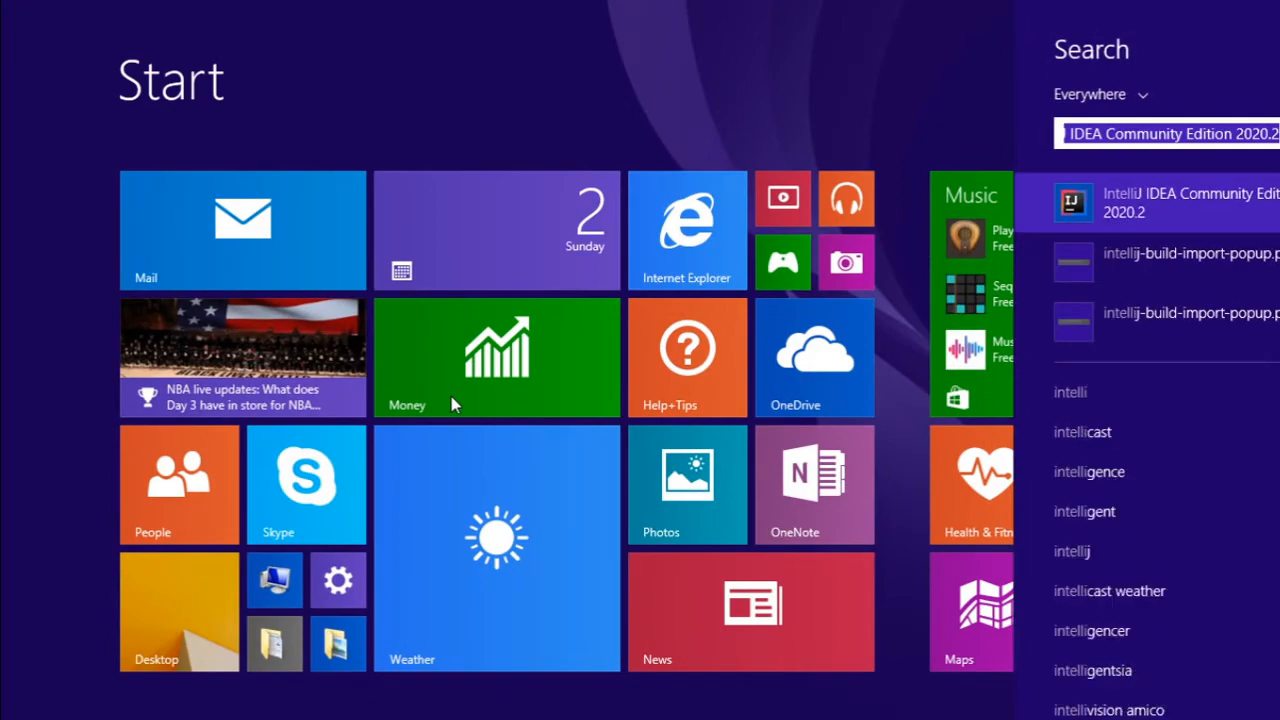
key(Return)
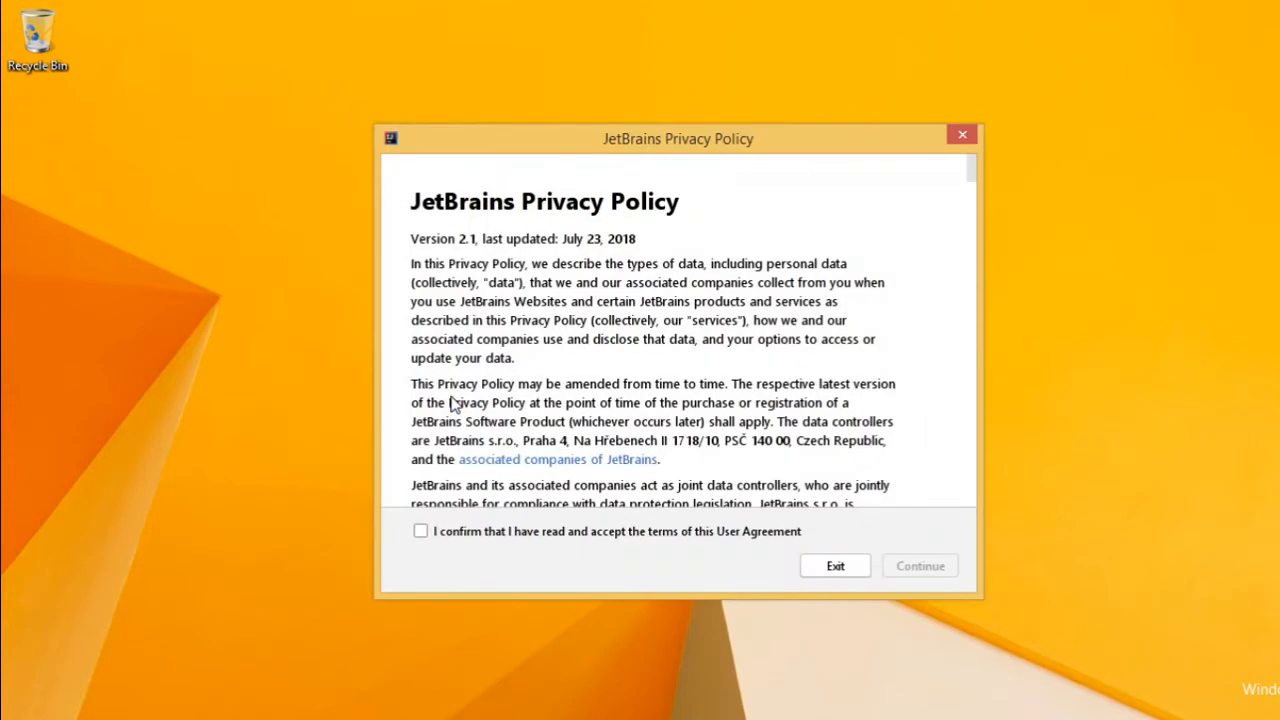
click(612, 533)
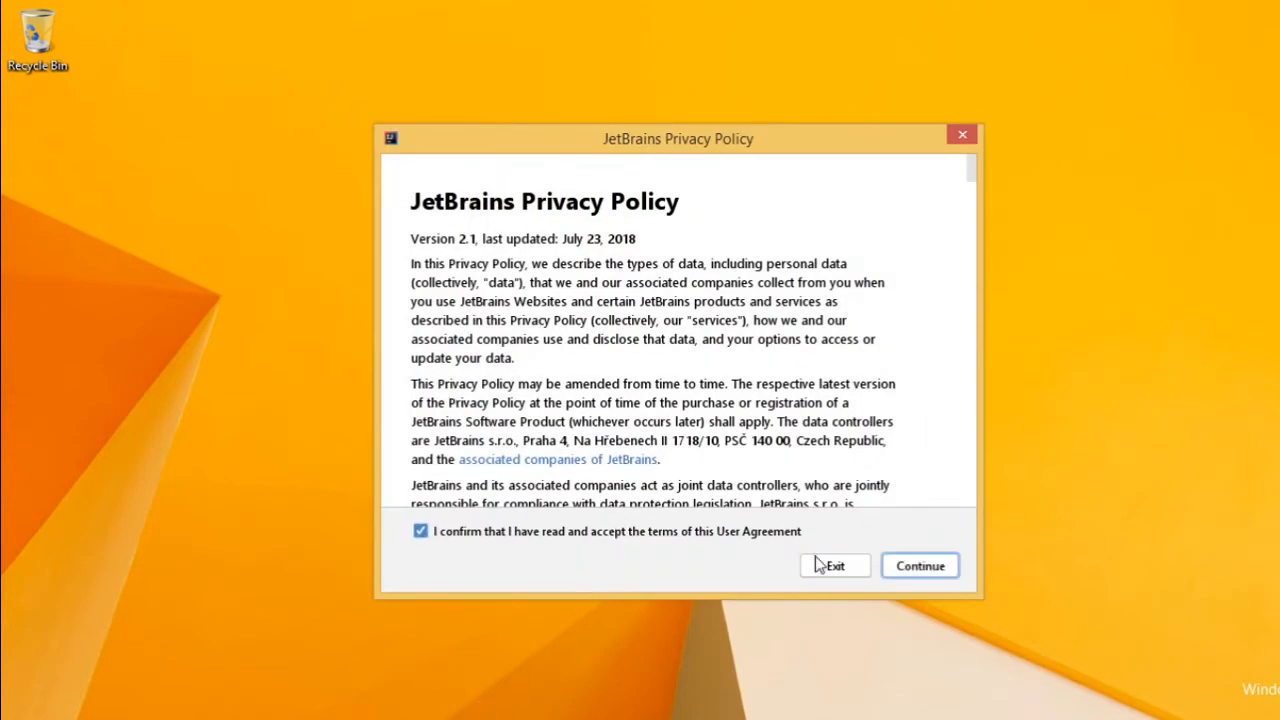
click(914, 568)
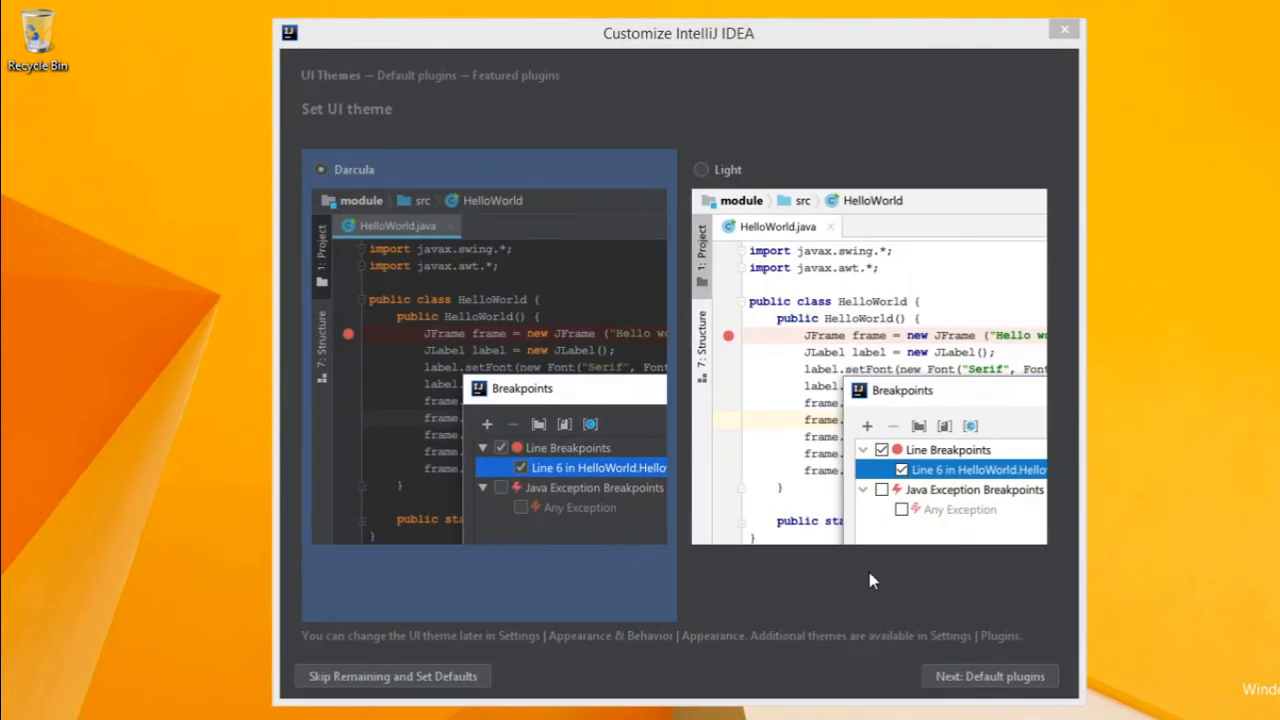
Keep the Darcula UI theme and save the Build Tools default plugins with Ant, Maven and Gradle-Java enabled
click(997, 688)
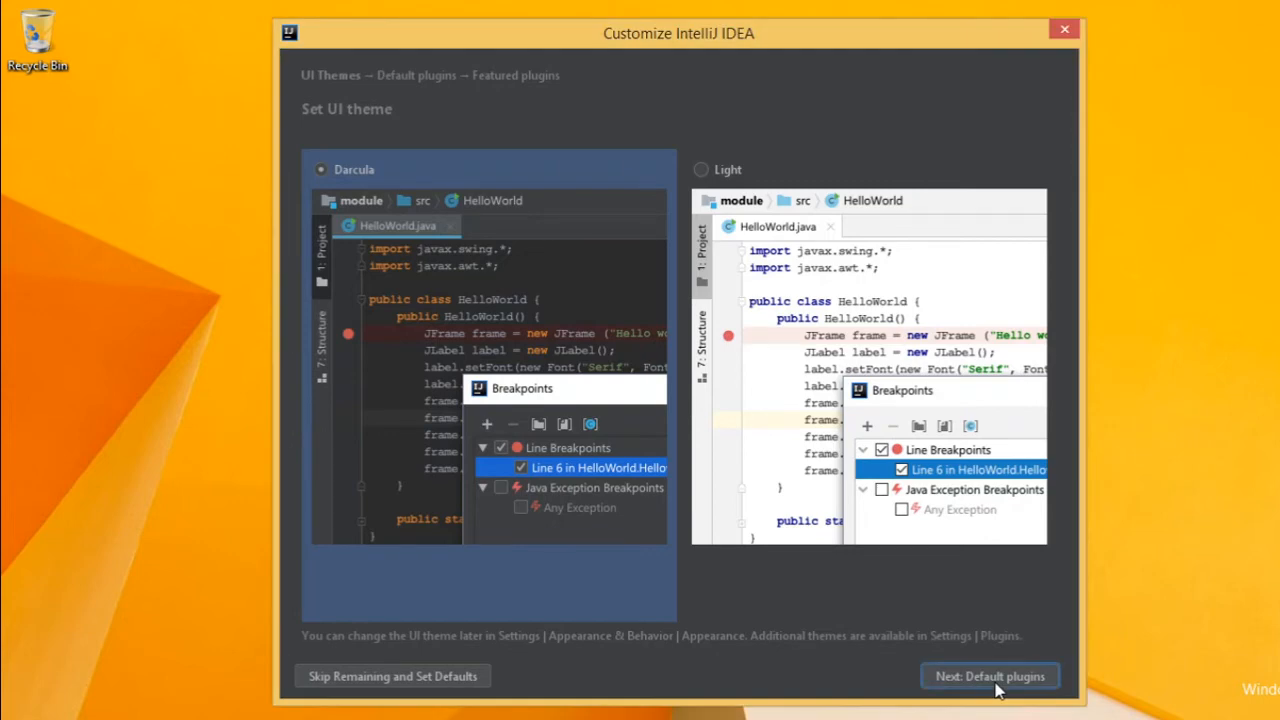
click(997, 688)
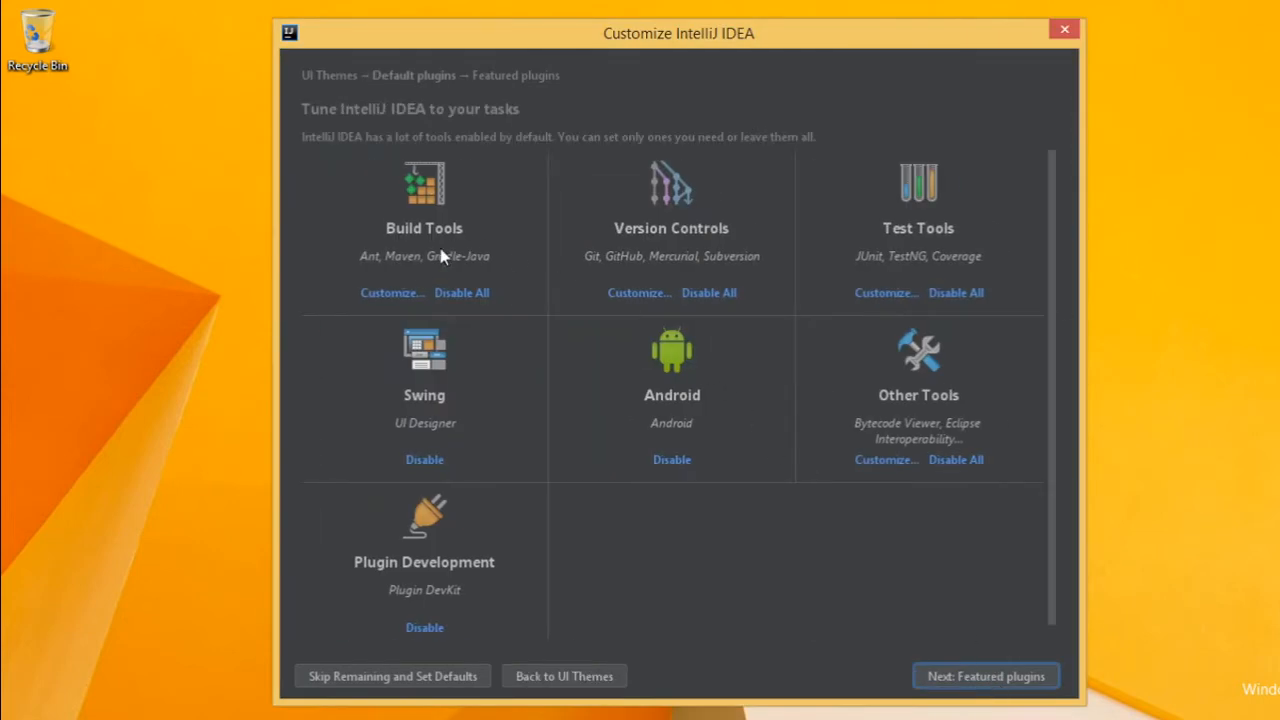
click(395, 294)
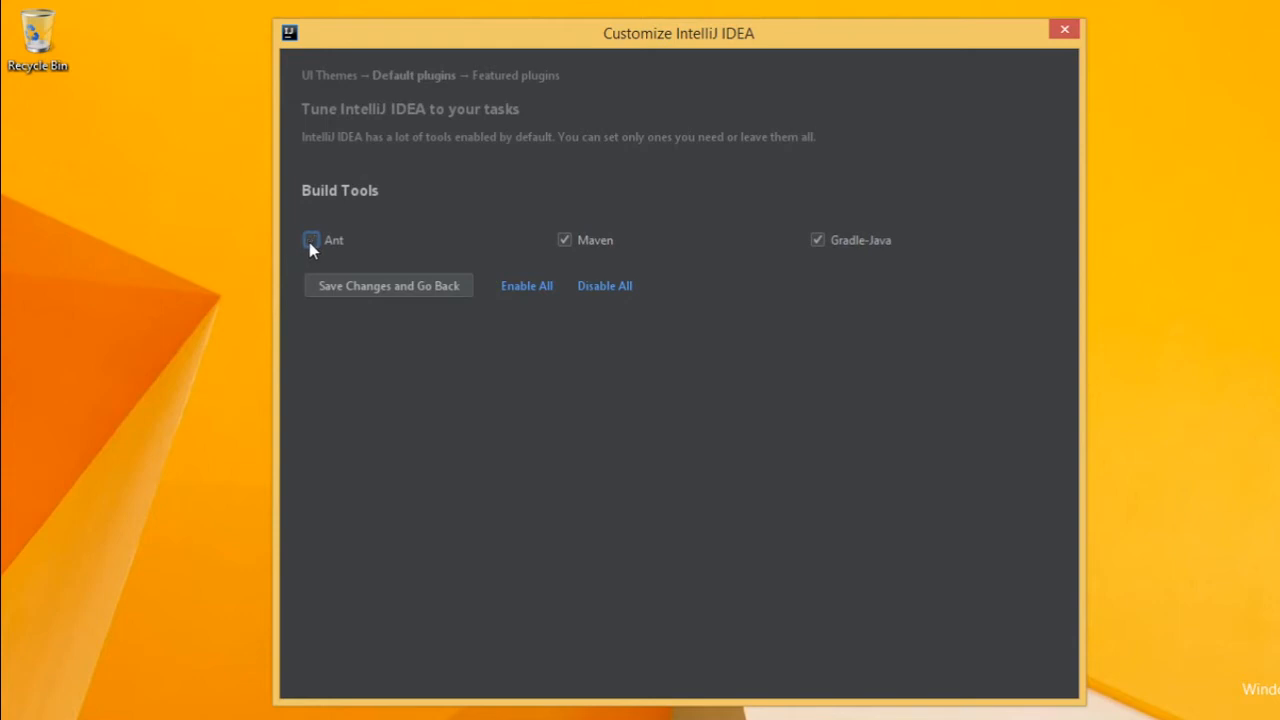
click(375, 289)
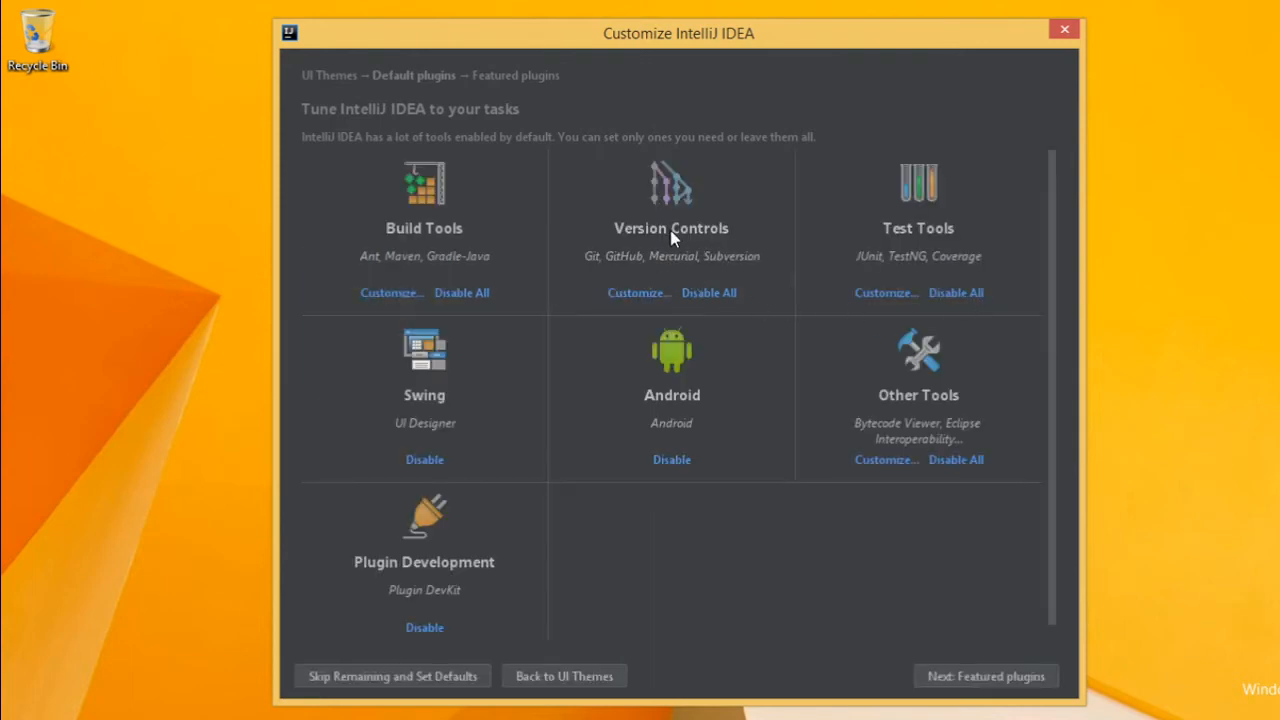
Disable Mercurial and Subversion in the Version Controls default plugins, keep Git and GitHub enabled, and save the changes
click(638, 293)
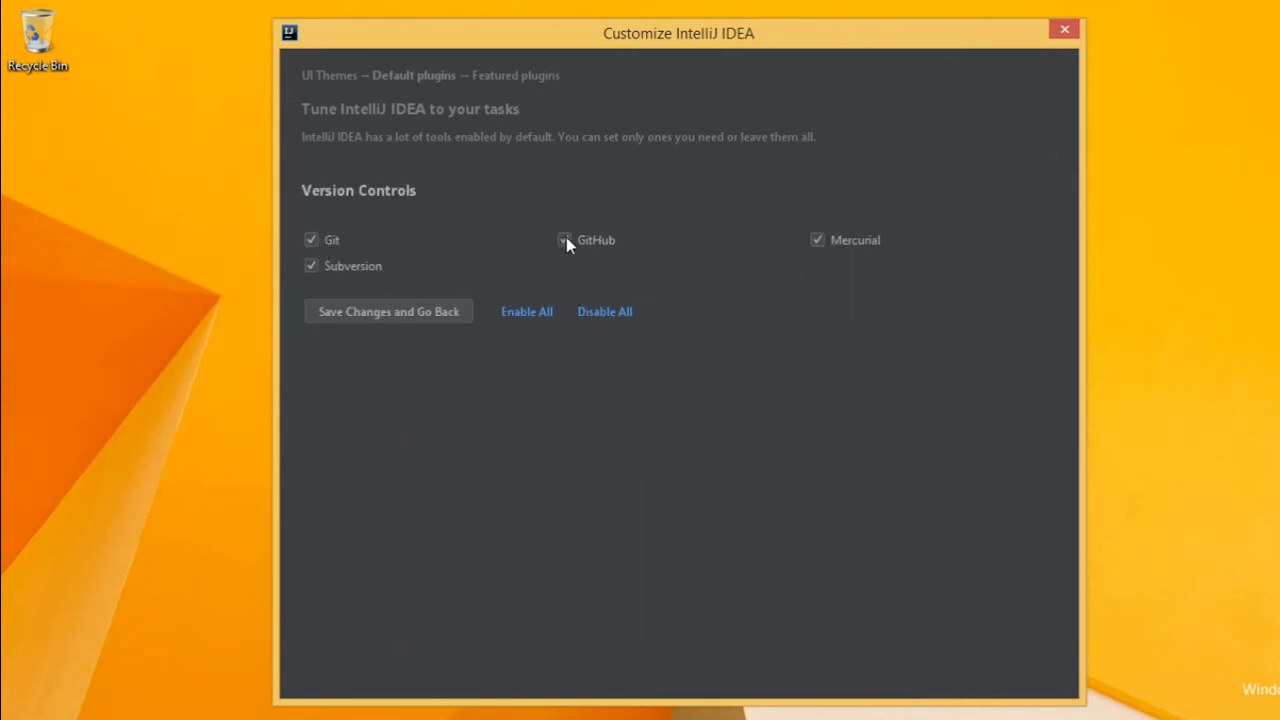
click(815, 241)
click(322, 266)
click(427, 314)
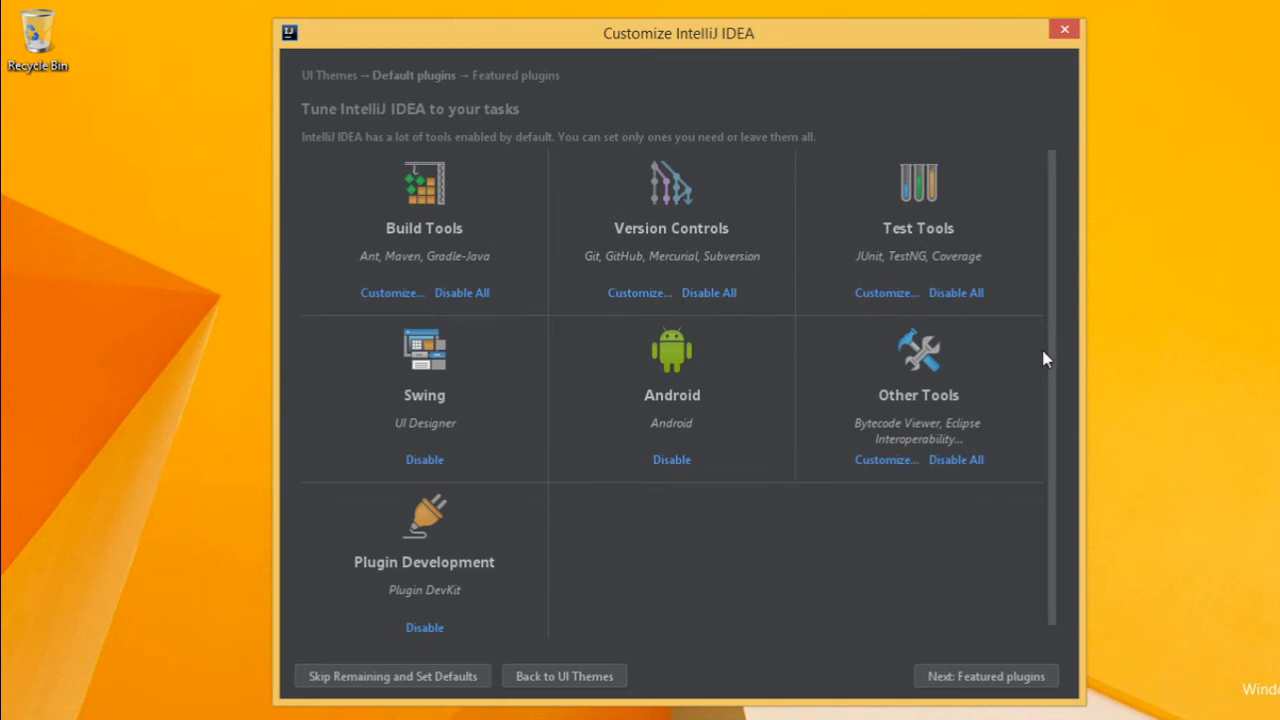
Disable the Swing, Android and Plugin Development default plugins, and save Other Tools with all of its plugins enabled
click(420, 461)
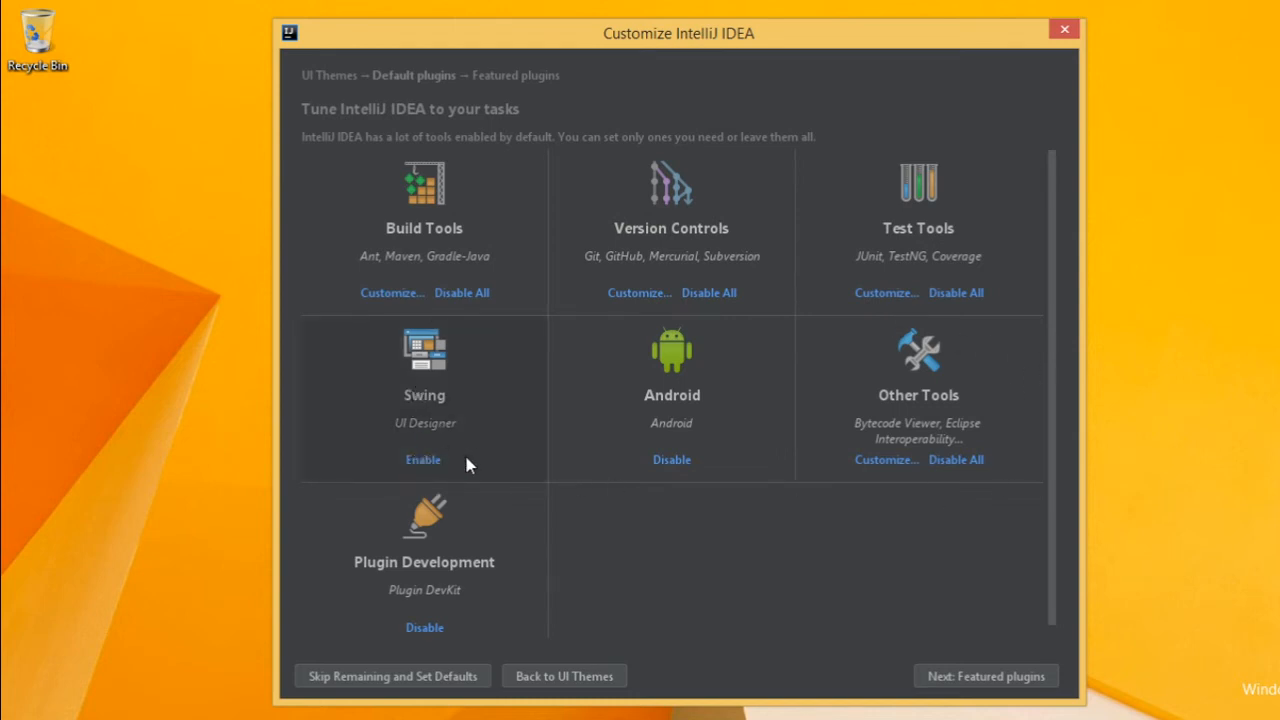
click(674, 462)
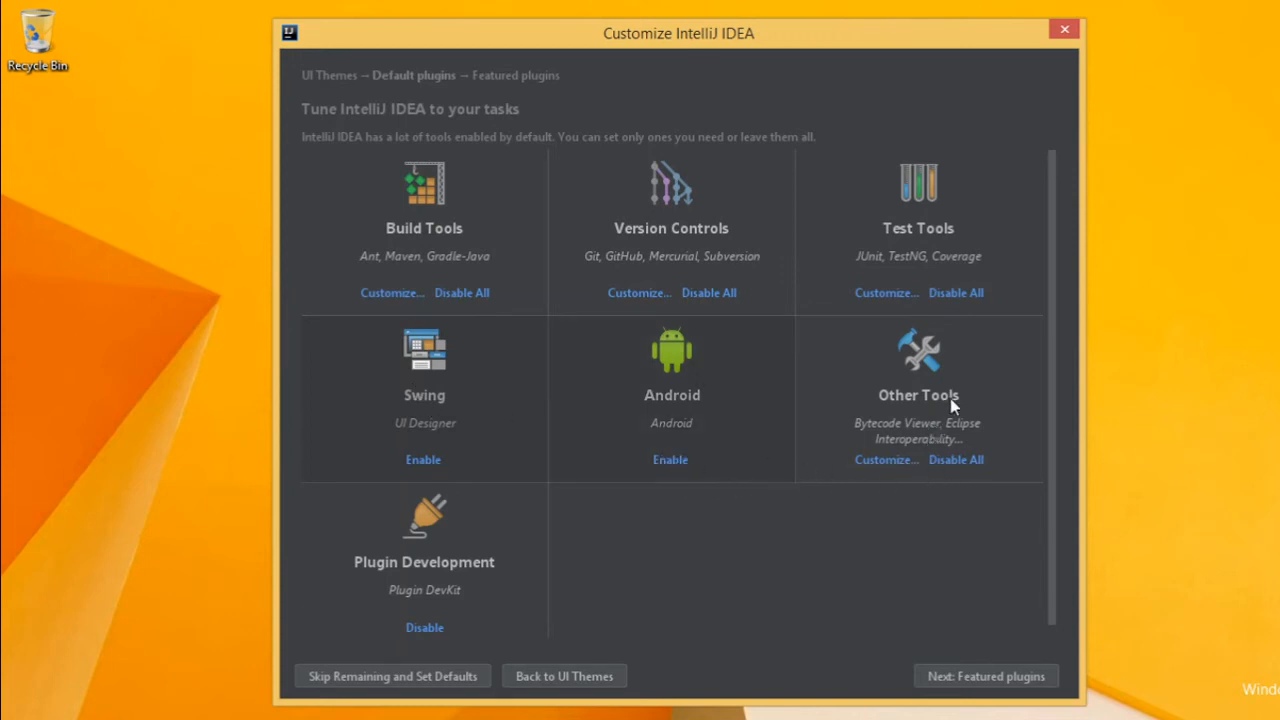
click(897, 461)
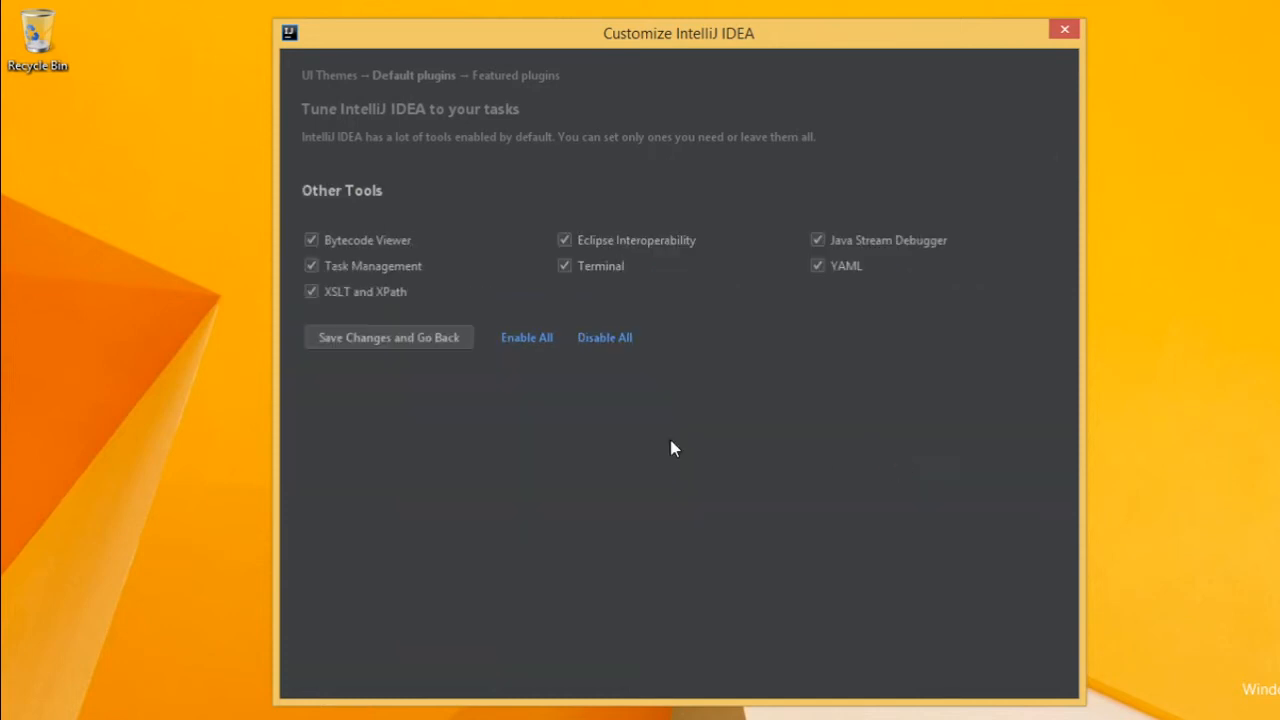
click(429, 338)
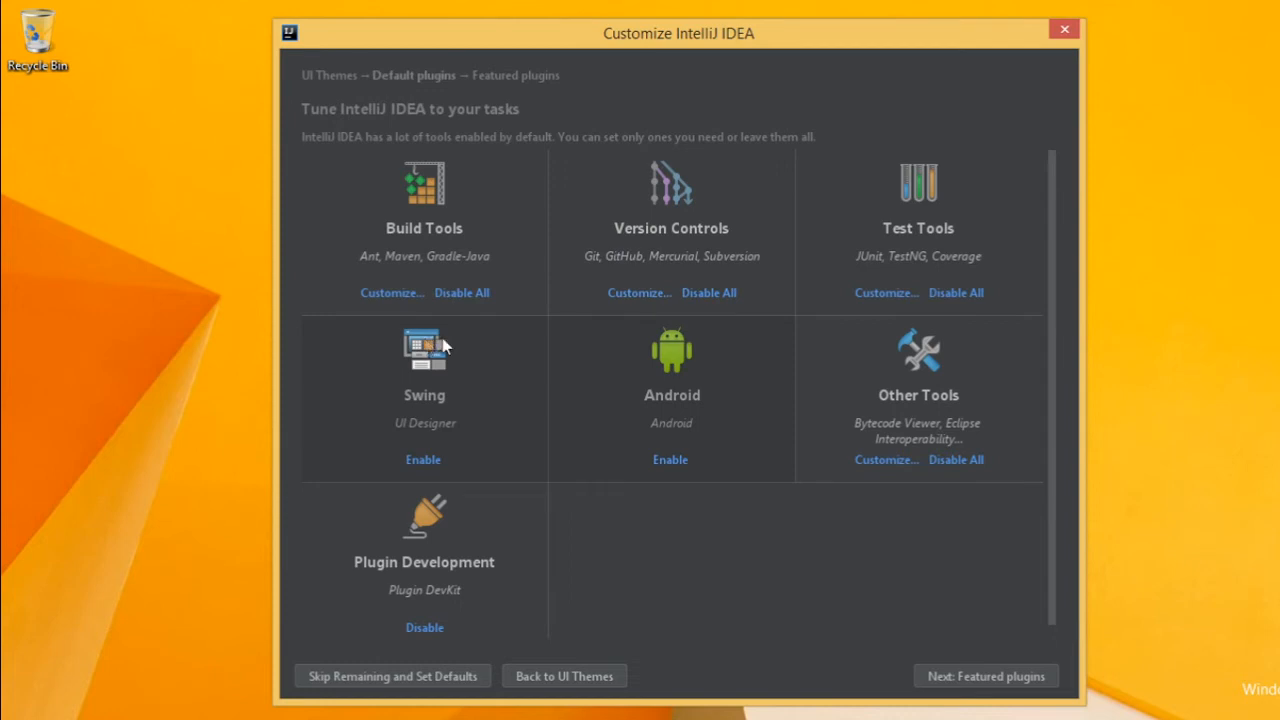
click(434, 629)
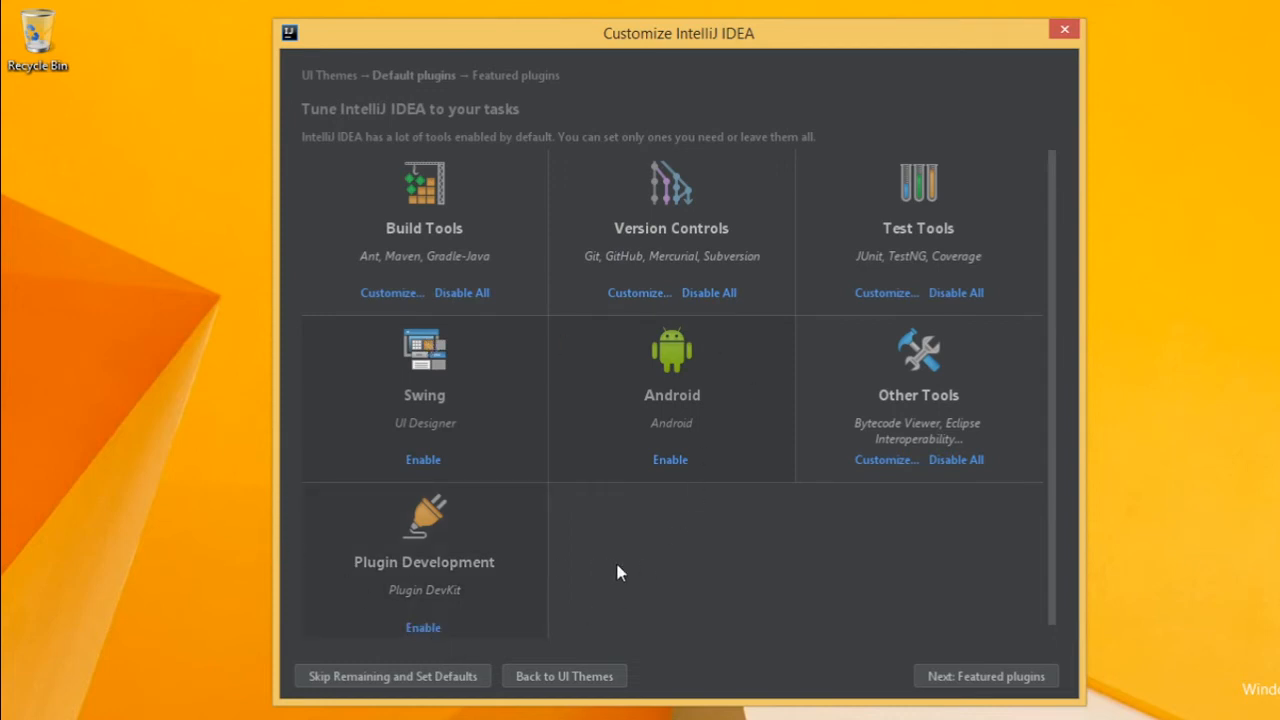
Proceed past the featured plugins without installing any and start using IntelliJ IDEA
click(967, 676)
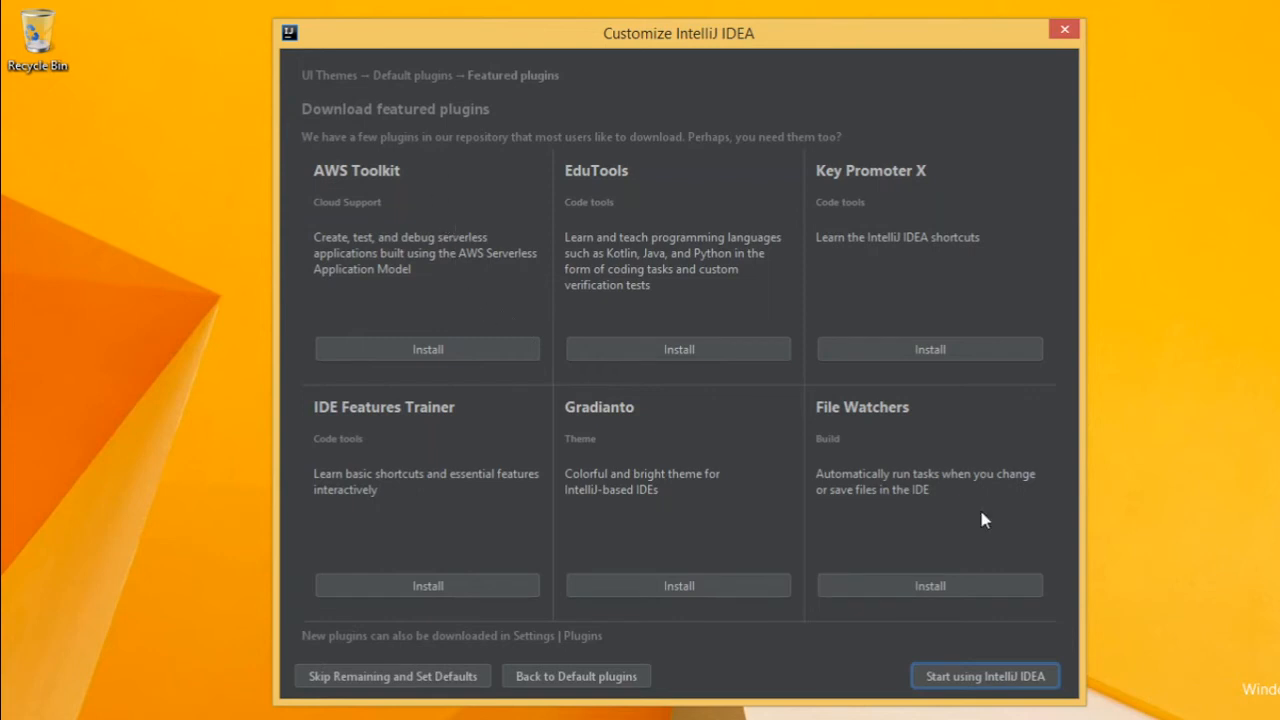
click(1003, 676)
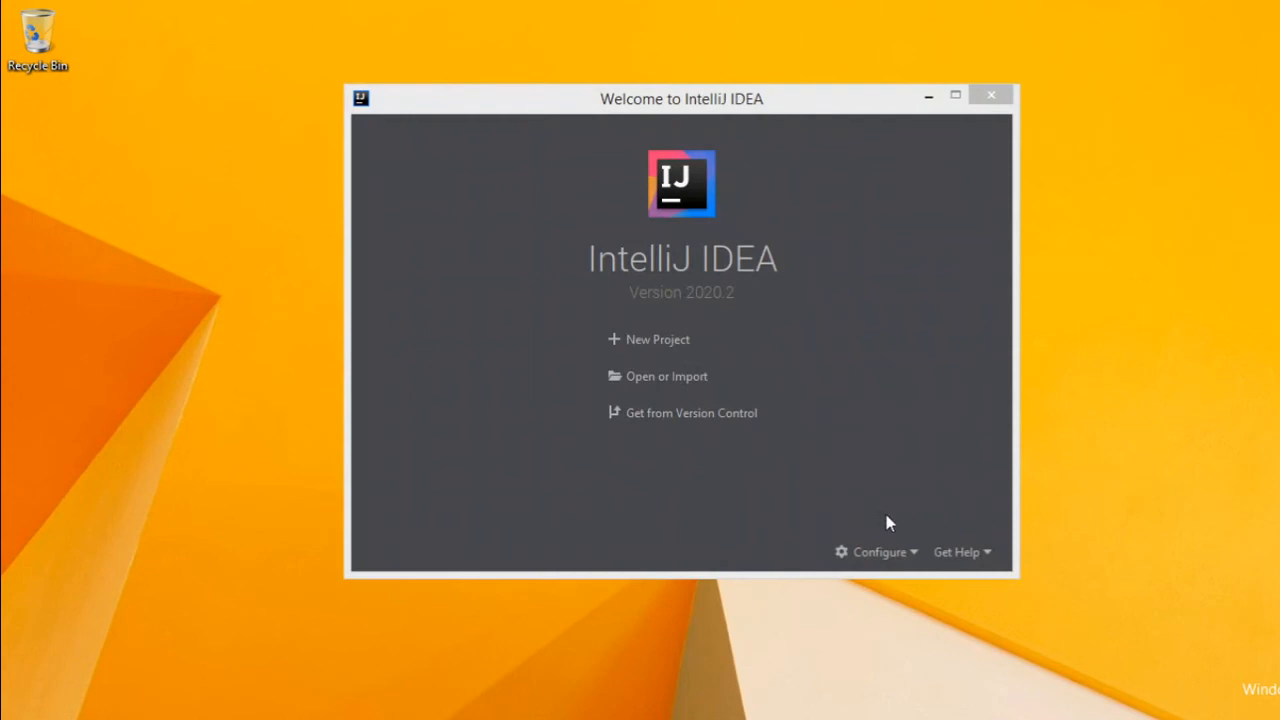
Install the Scala plugin from the Marketplace, accepting its disabled dependencies and the required Performance Testing plugin, and restart the IDE
click(904, 556)
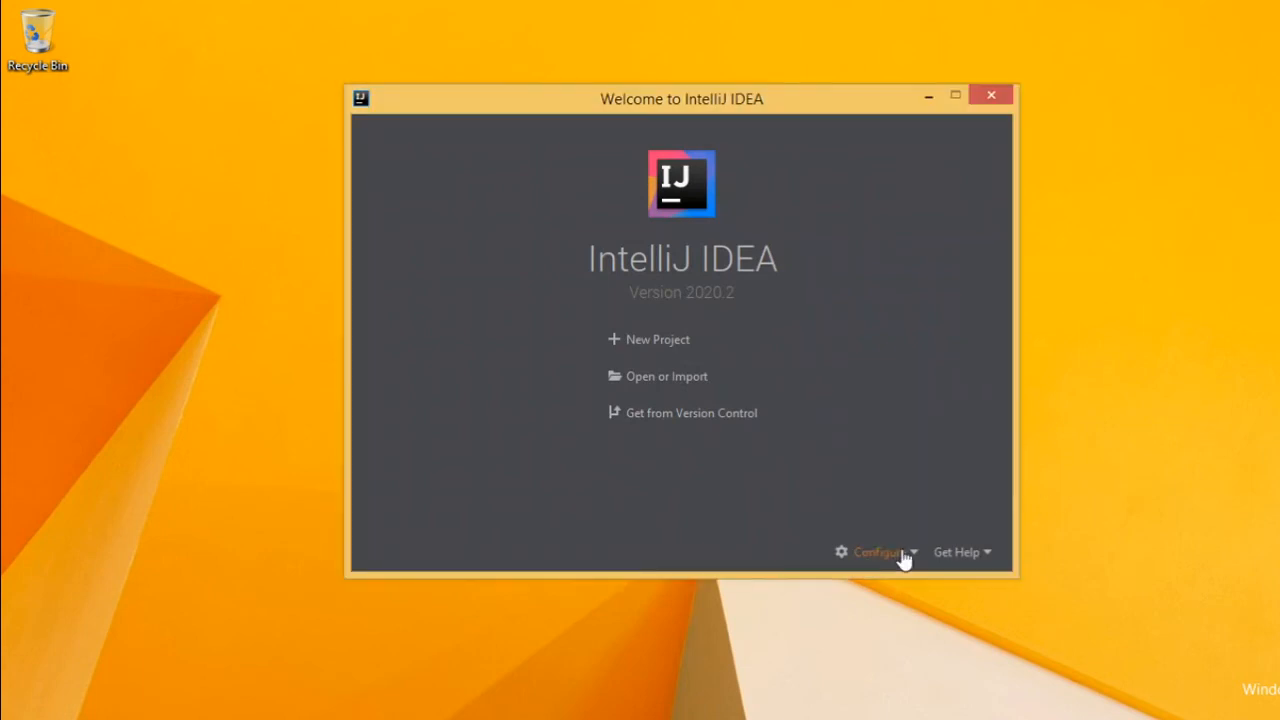
click(904, 556)
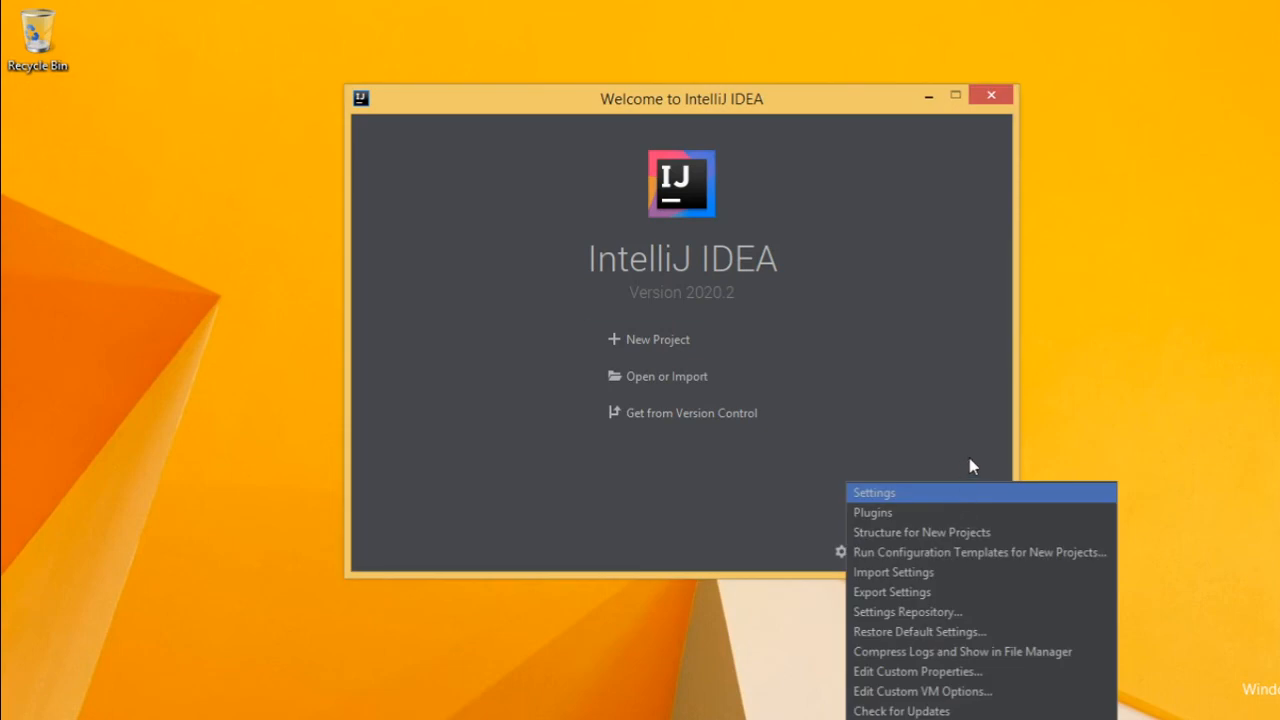
click(898, 516)
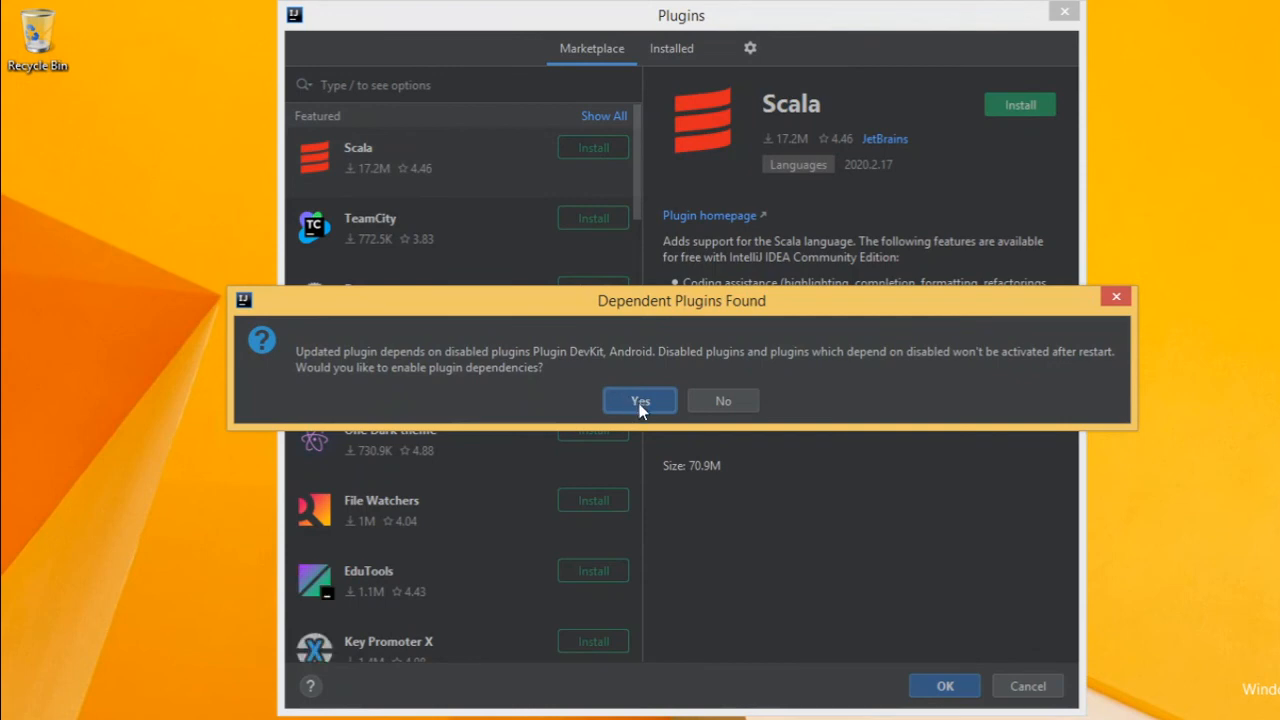
click(640, 402)
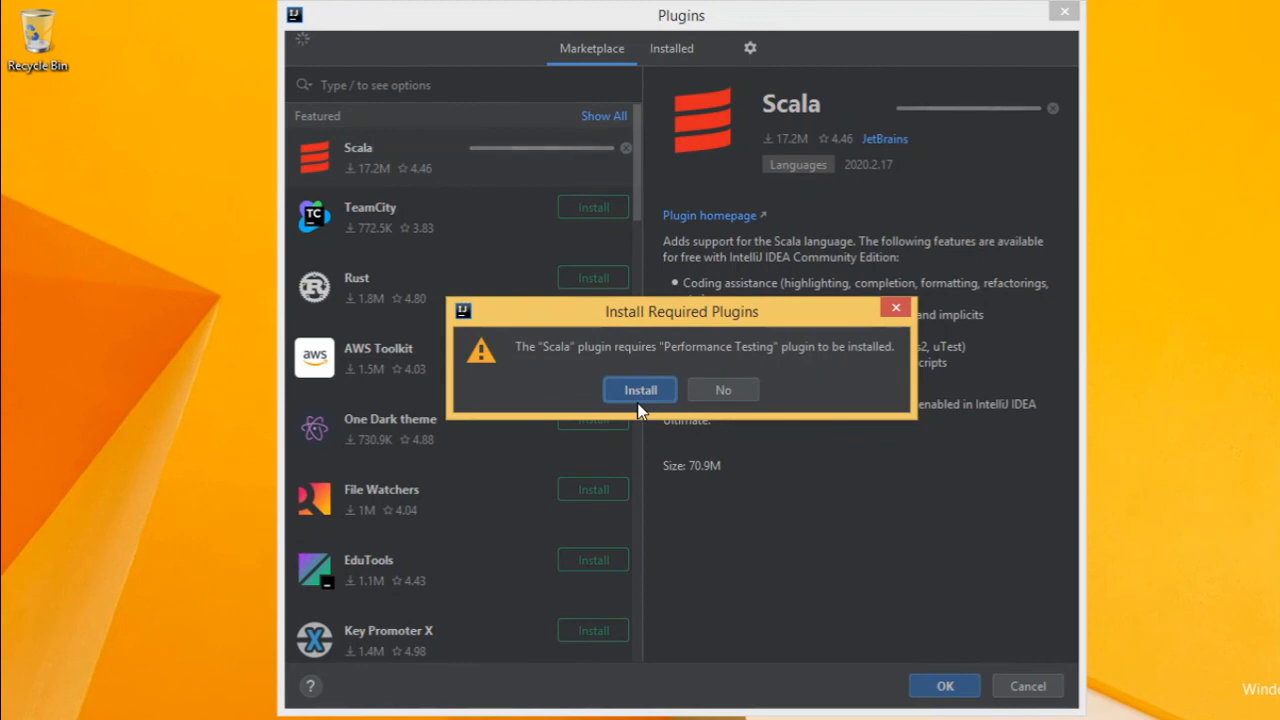
click(638, 390)
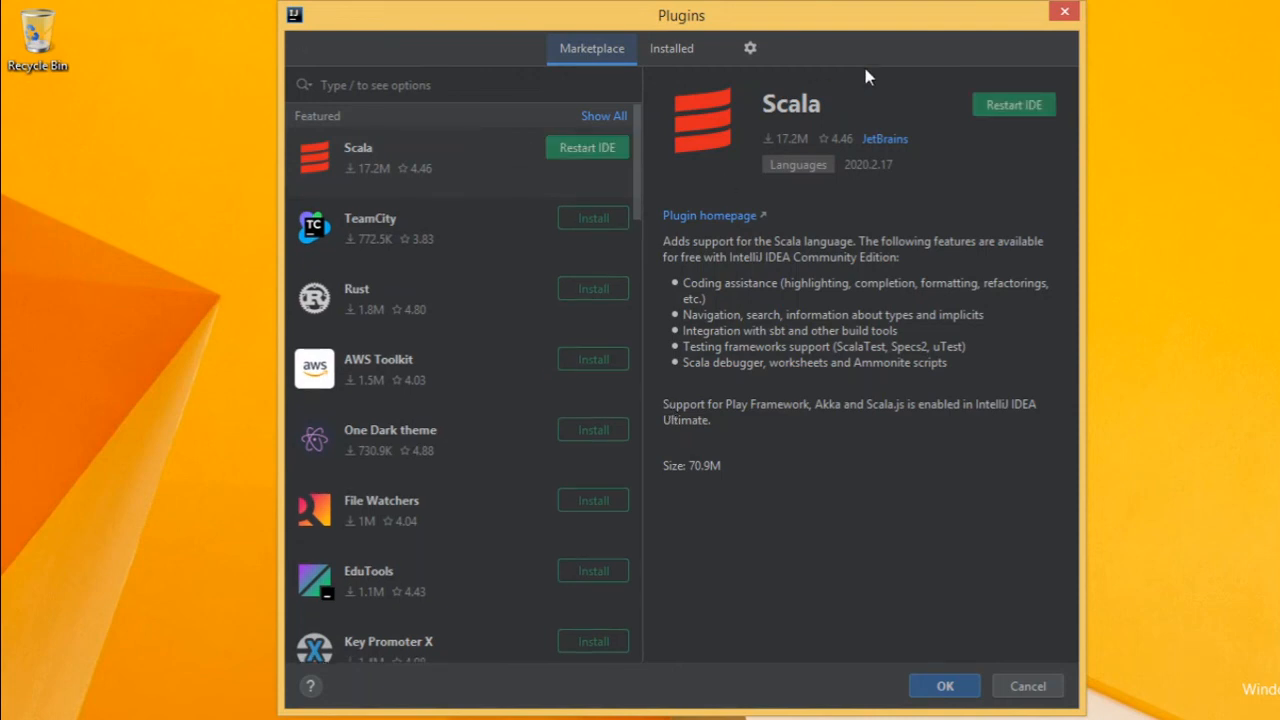
click(1008, 108)
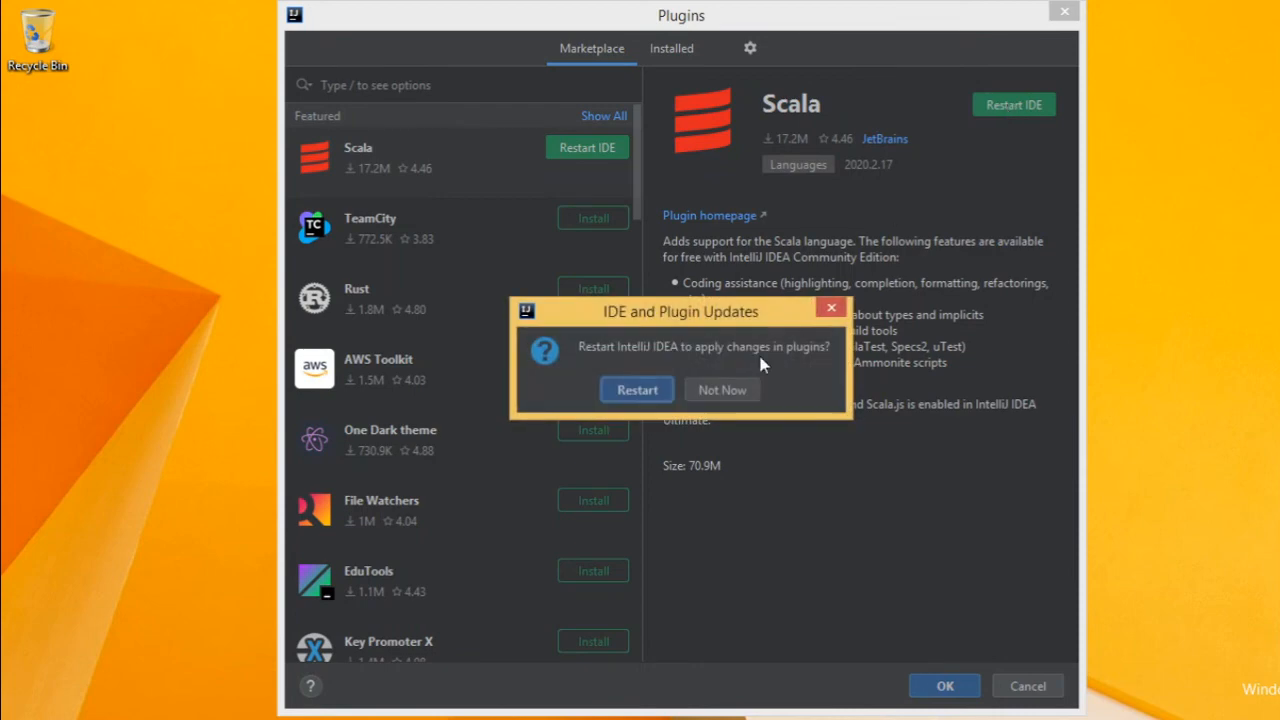
click(633, 396)
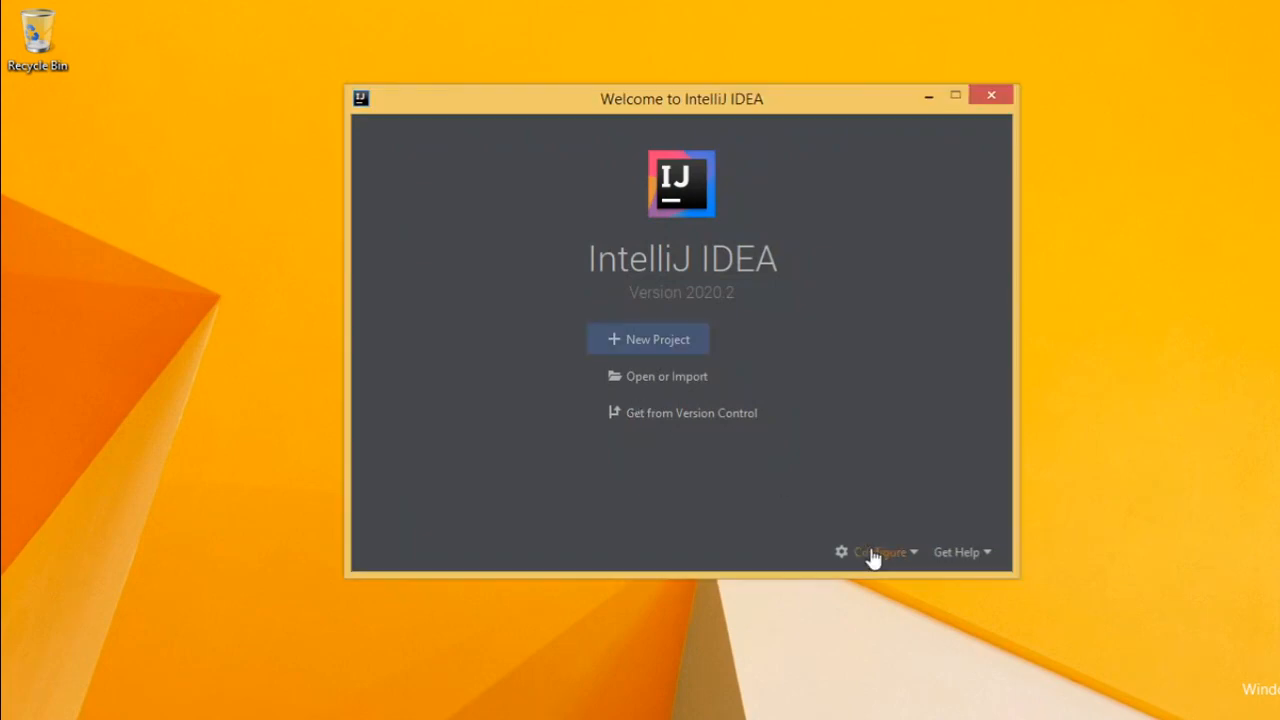
Review the installed plugins, checking the downloaded Scala and Performance Testing plugins and the bundled ones
click(876, 552)
click(910, 513)
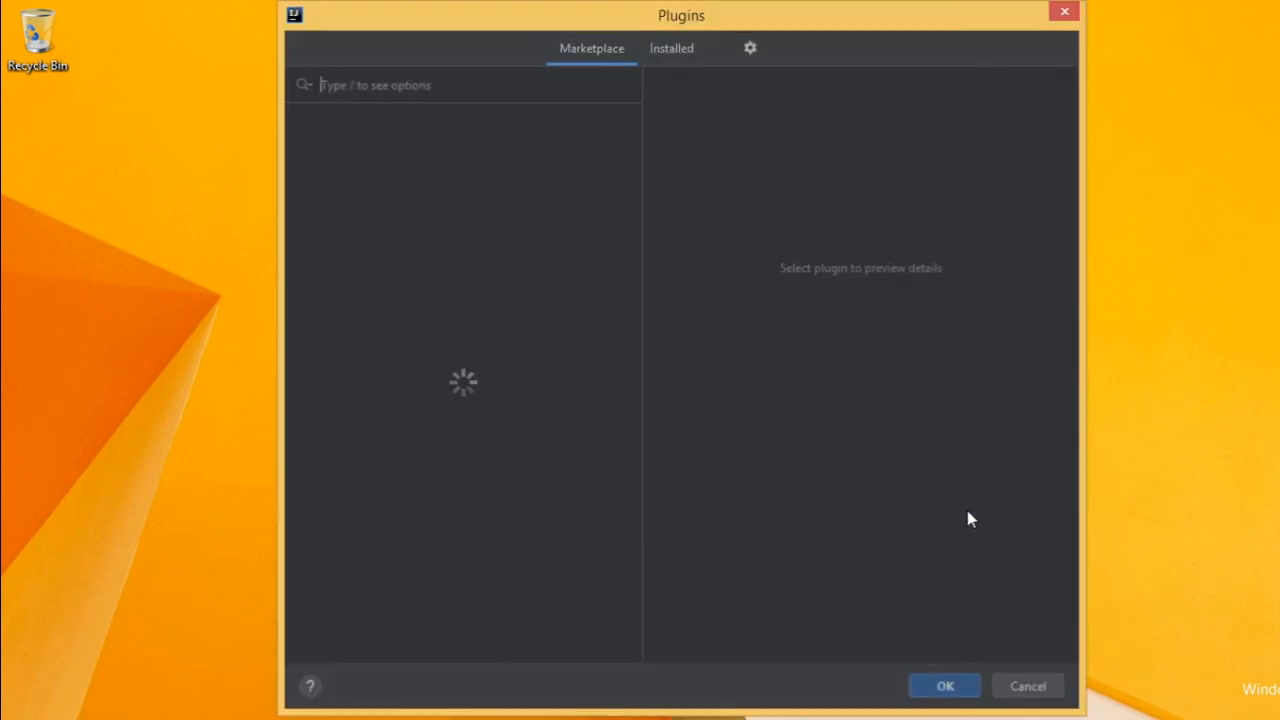
click(678, 56)
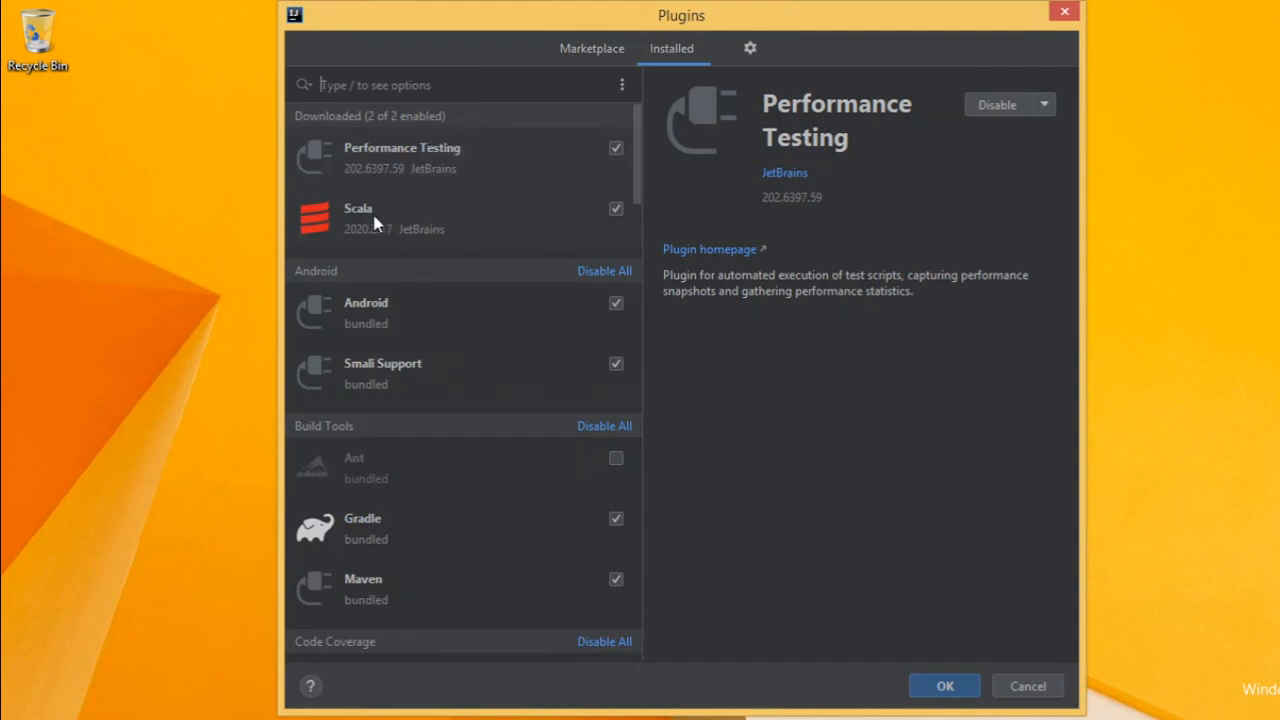
scroll(494, 250, down, 1)
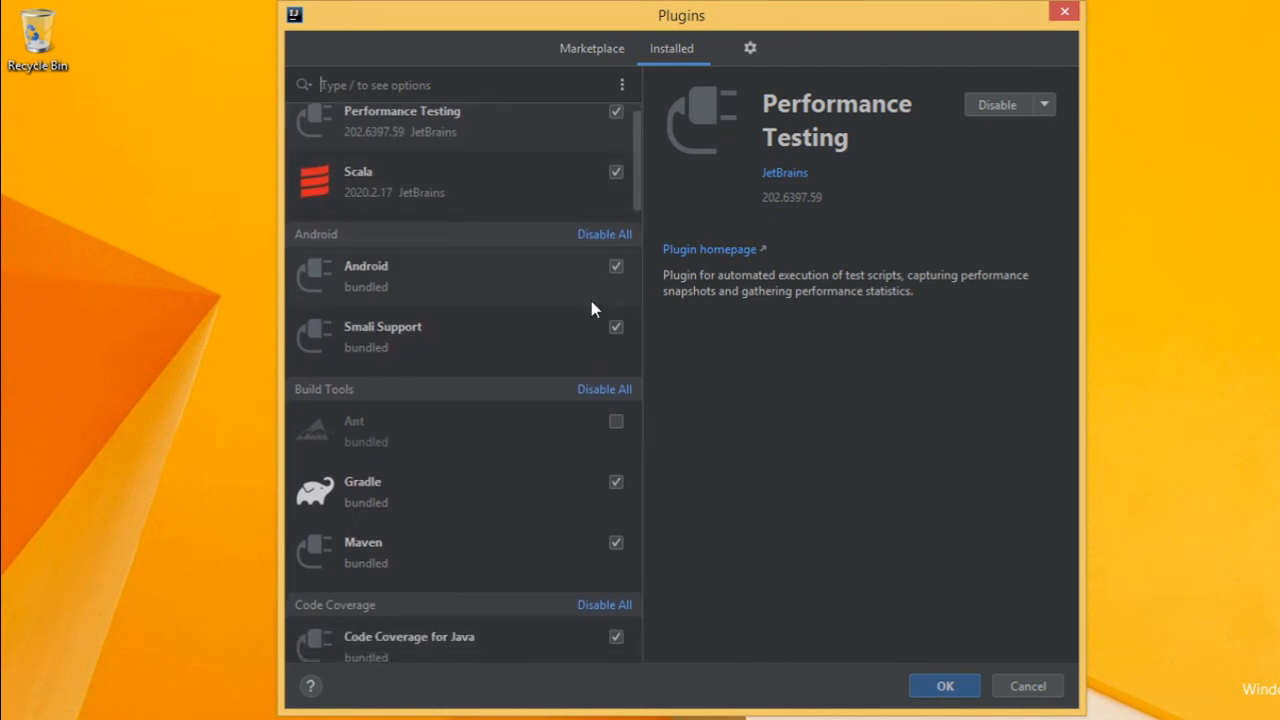
scroll(591, 301, down, 3)
scroll(577, 296, up, 4)
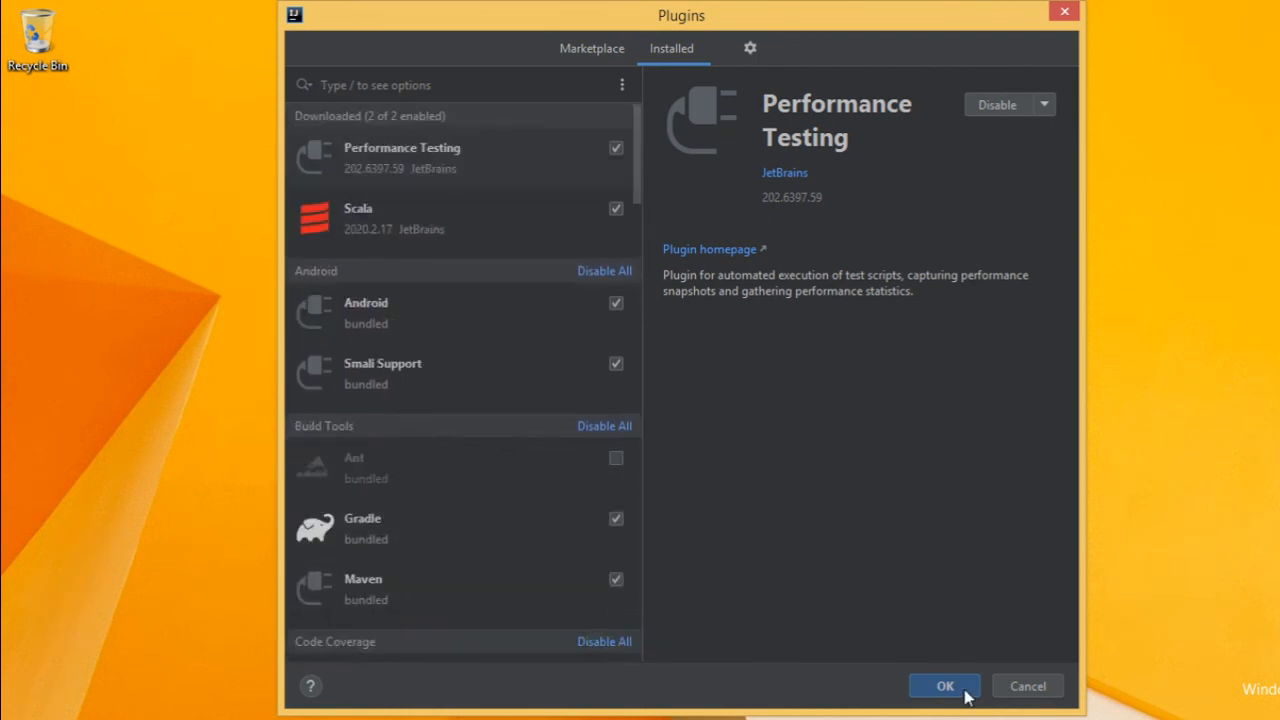